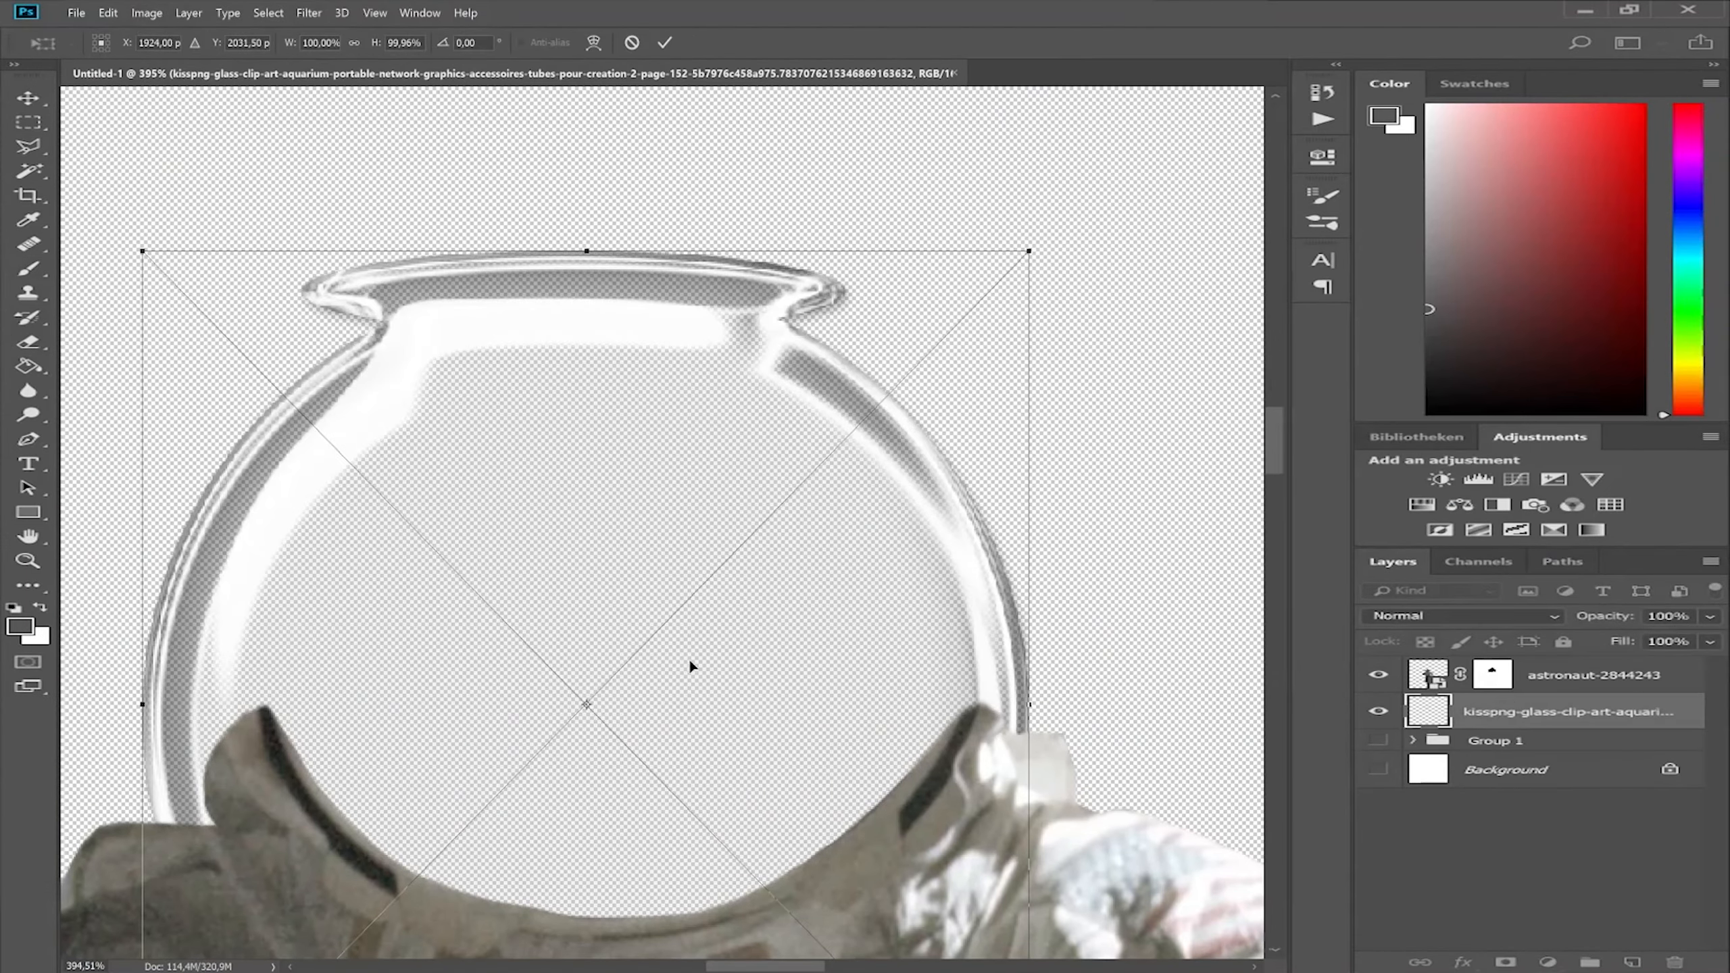
Paint out the suit's neckline on its mask and rotate the glass bowl 180 degrees into place as a helmet.
left_click_drag(690, 657, 706, 612)
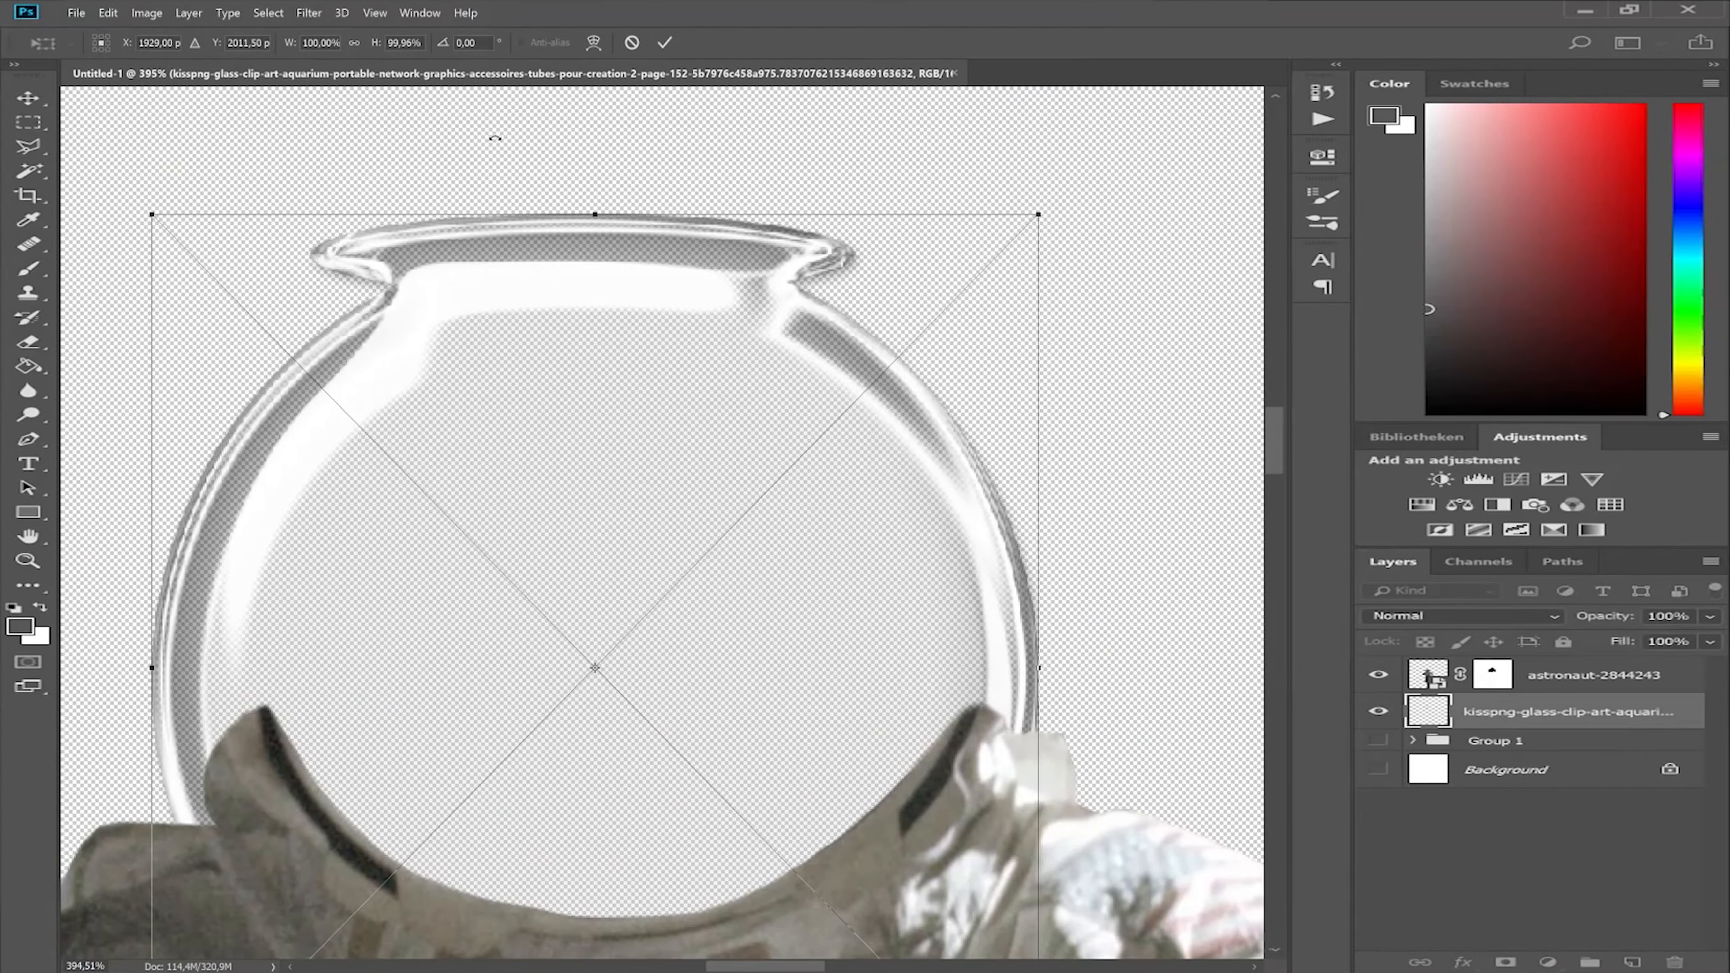
left_click(462, 43)
type("180")
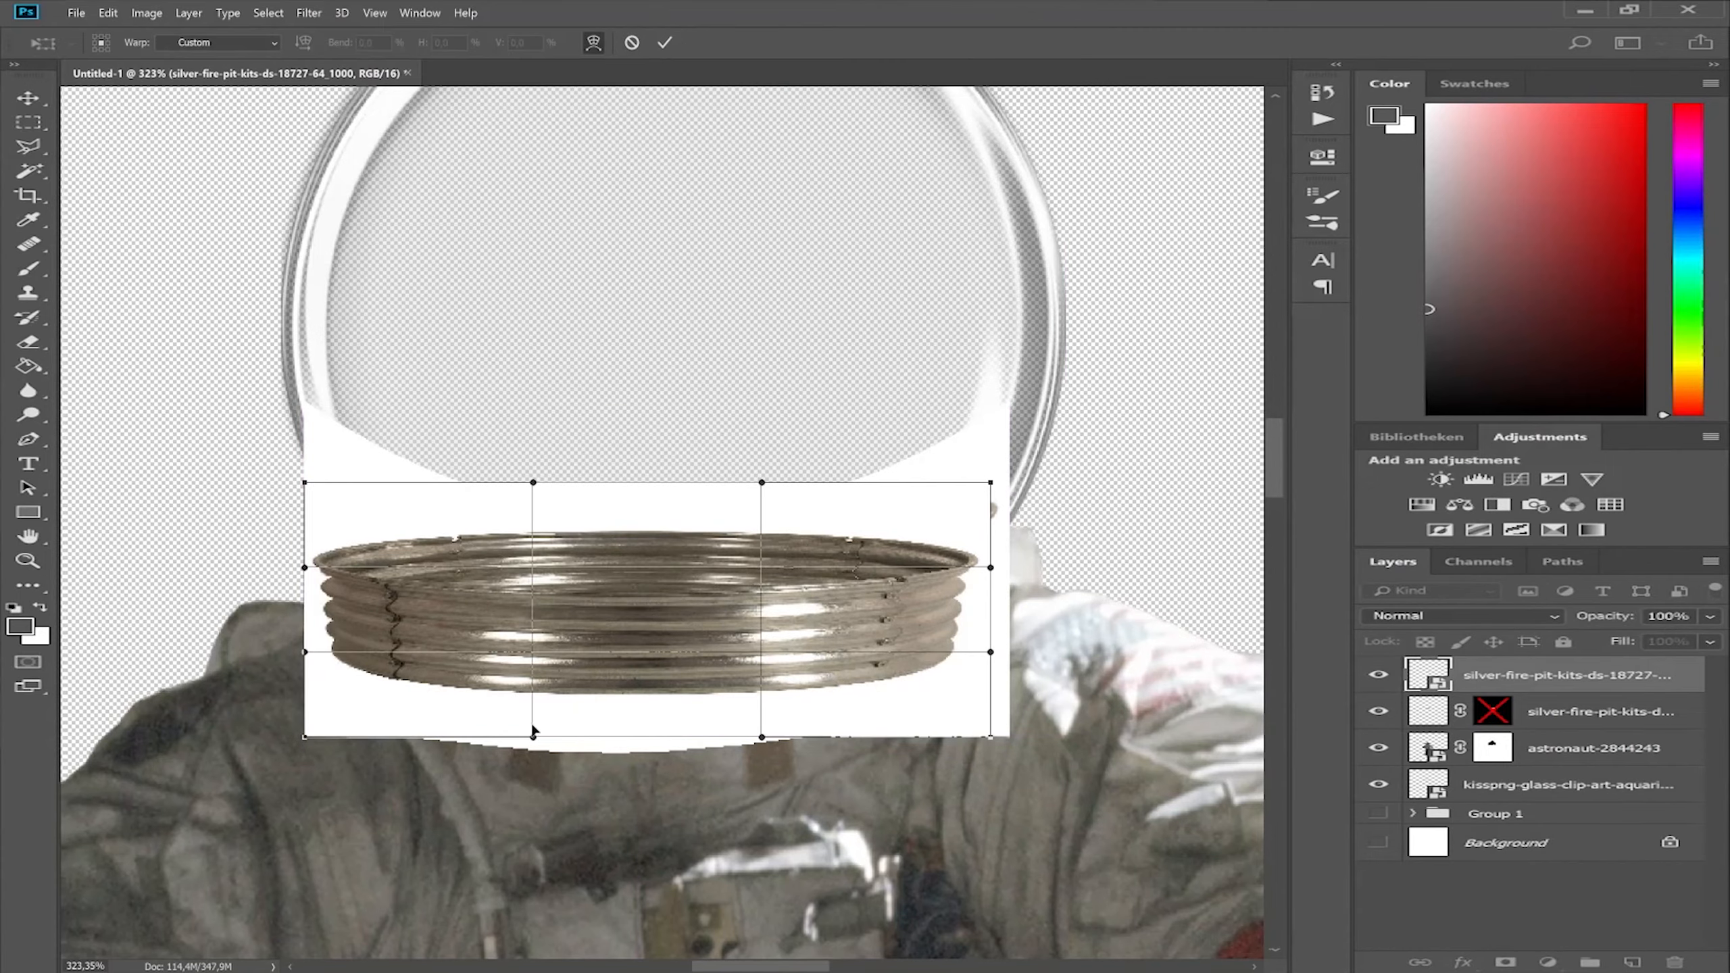
left_click_drag(763, 539, 526, 670)
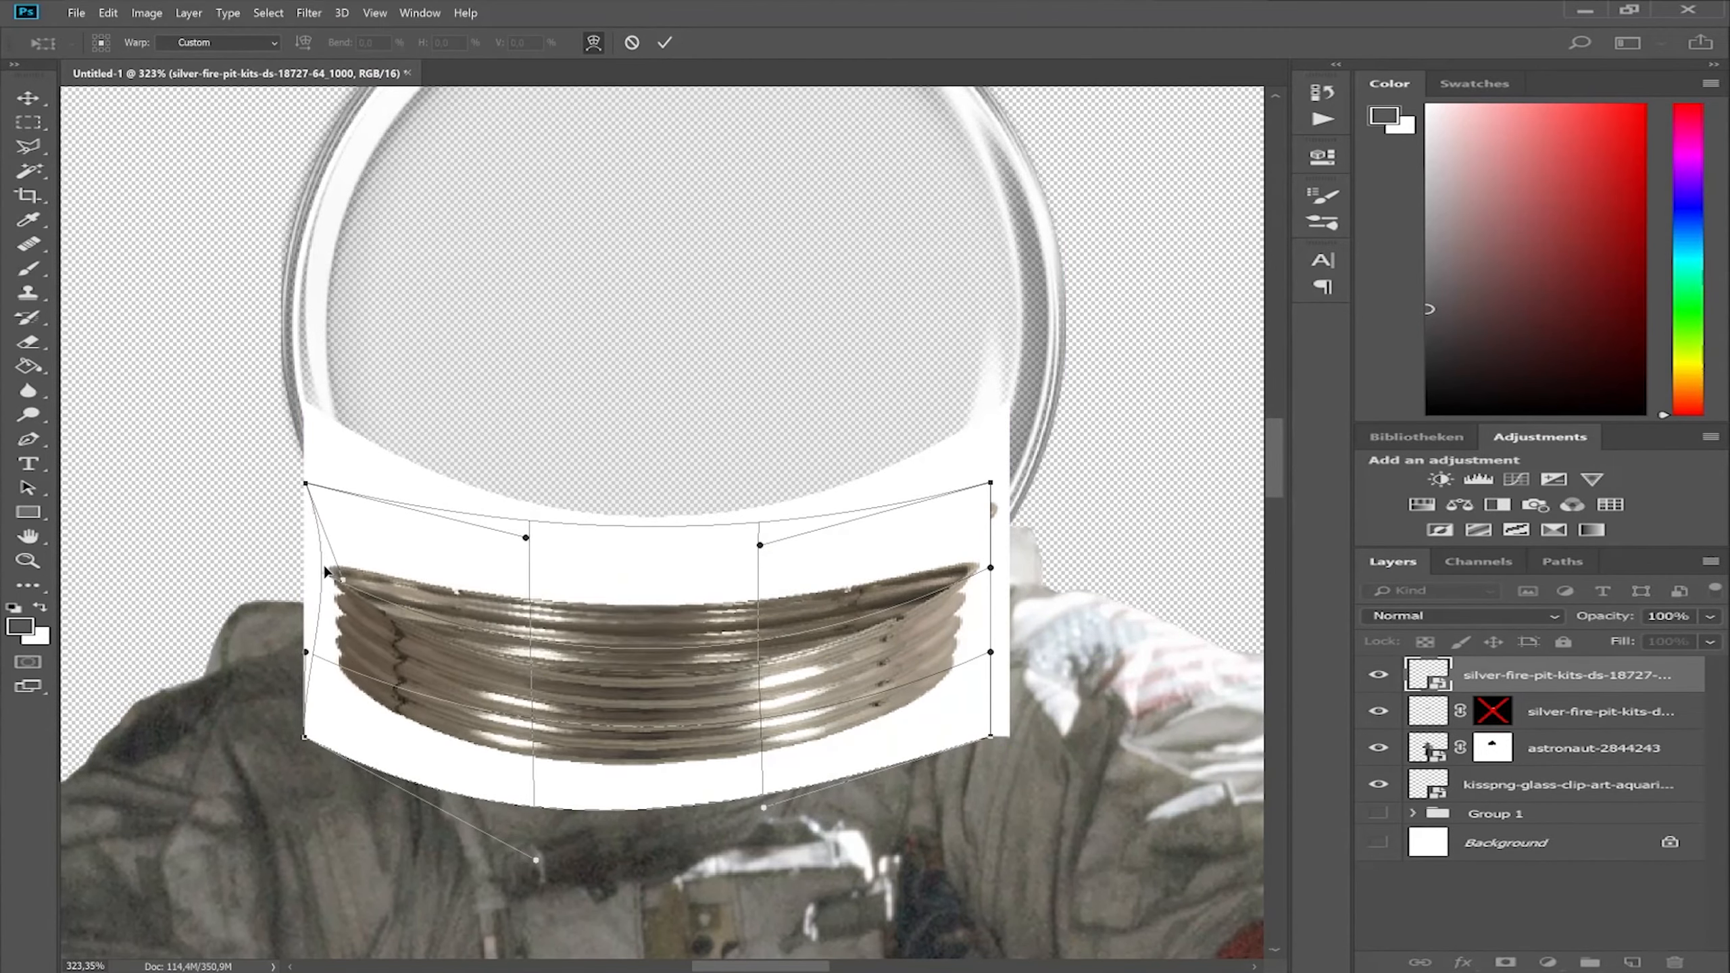
Warp the silver ring image to curve around the suit's neck and add a layer mask to it.
left_click_drag(325, 567, 327, 567)
left_click_drag(990, 568, 958, 580)
left_click(666, 43)
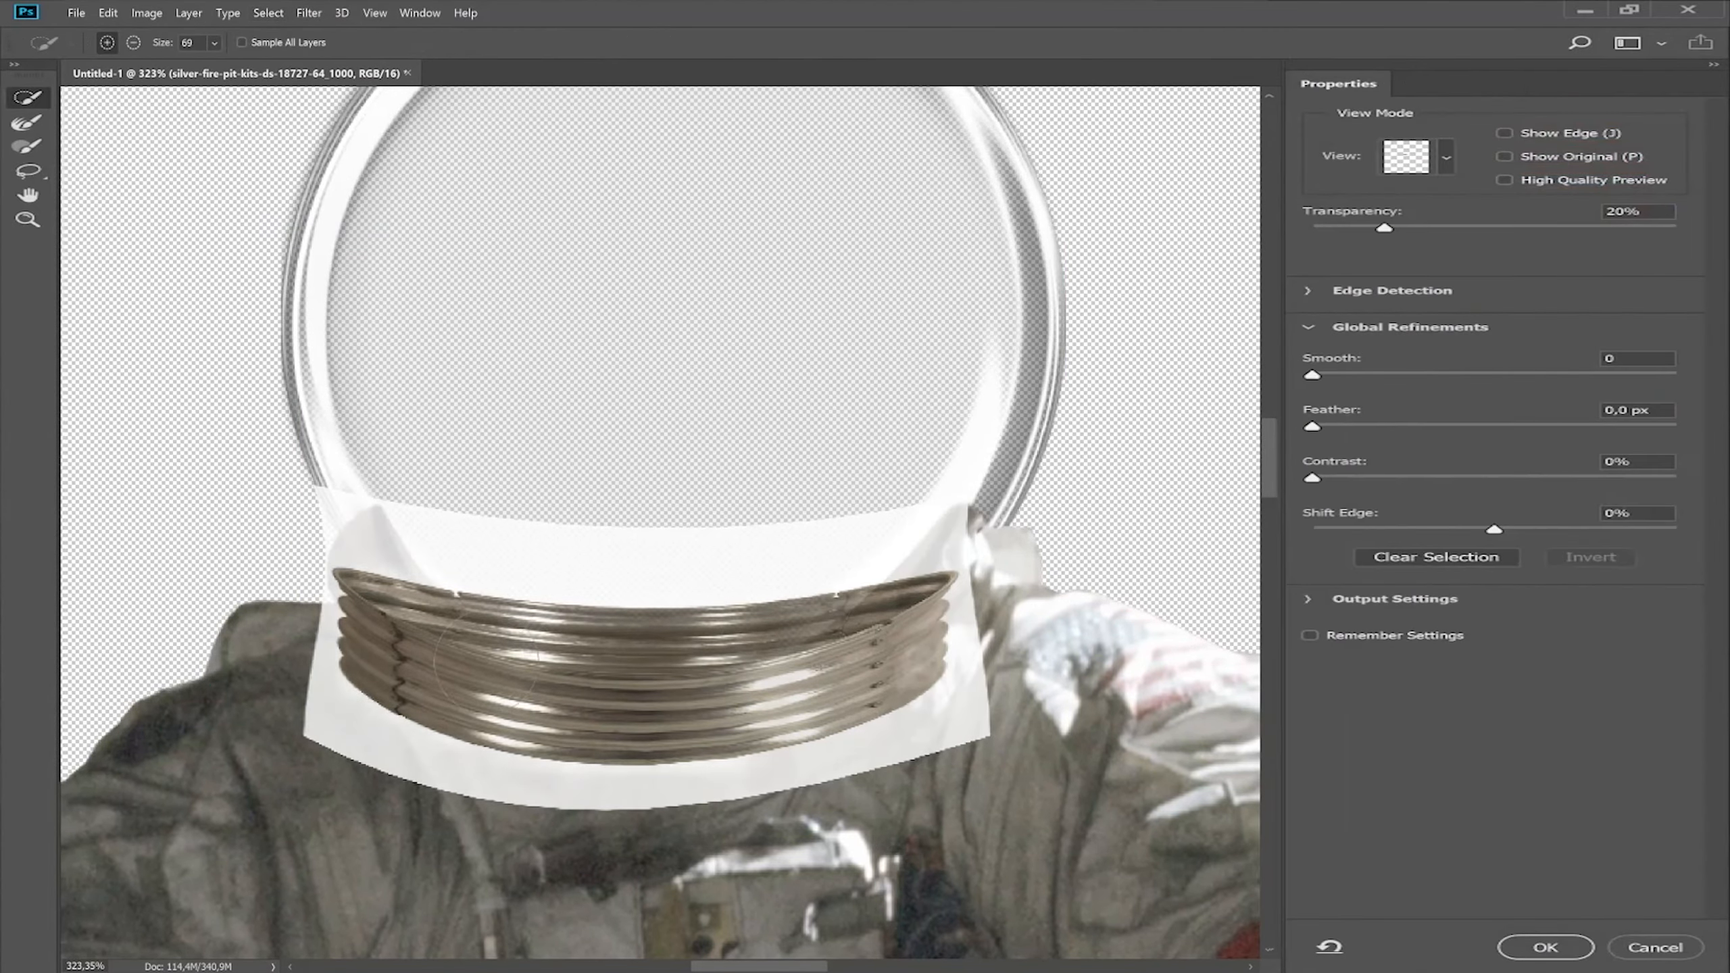
left_click(1545, 943)
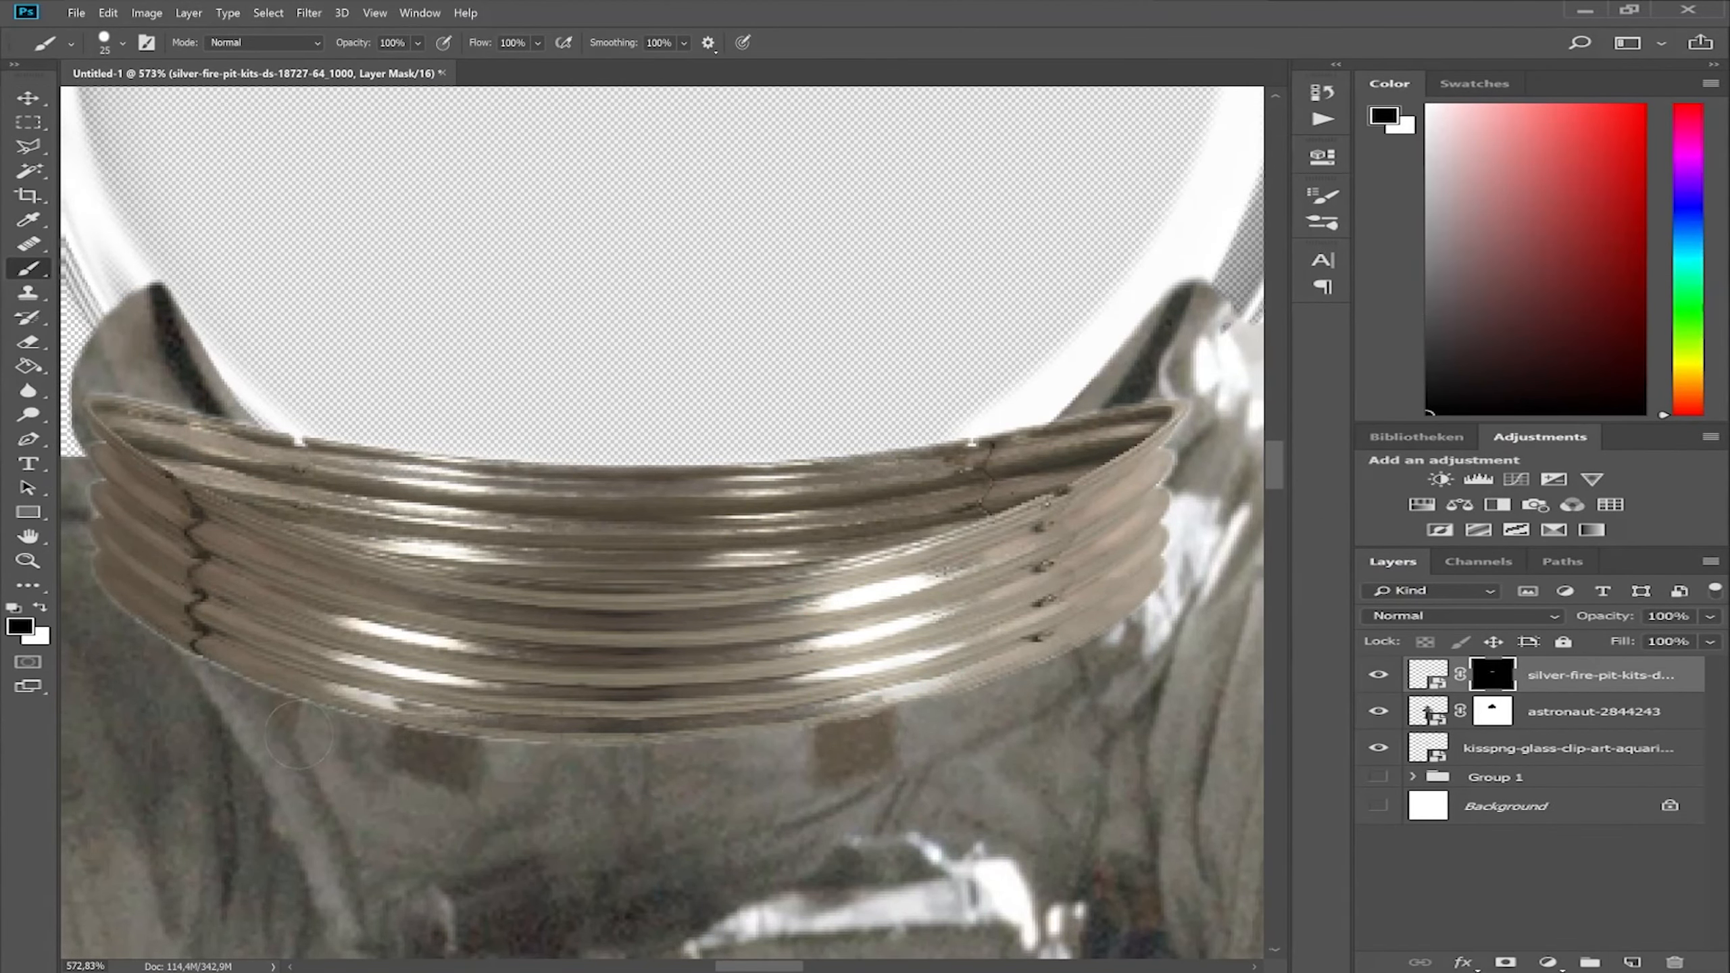
Reduce the brush size and refine the metal collar's mask along the edges of its rings.
scroll(348, 681, "left", 1)
key("bracketleft")
key("bracketleft")
key("bracketleft")
key("bracketleft")
scroll(425, 549, "right", 2)
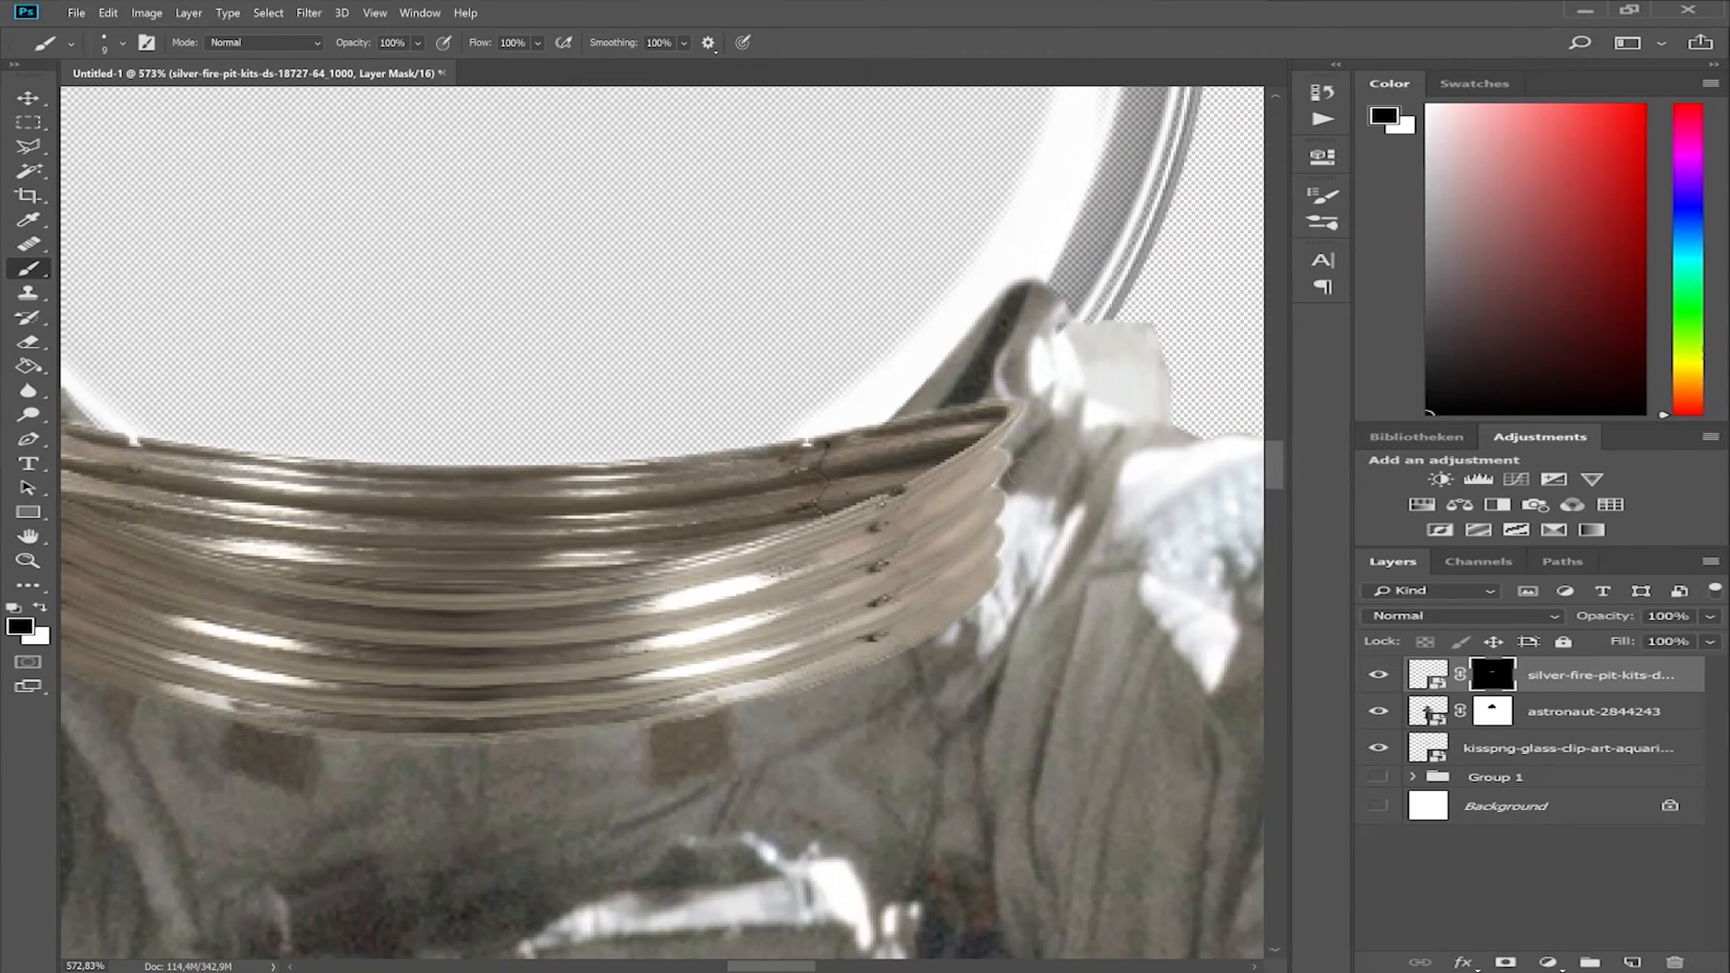
Rasterize the astronaut layer.
scroll(661, 521, "down", 2)
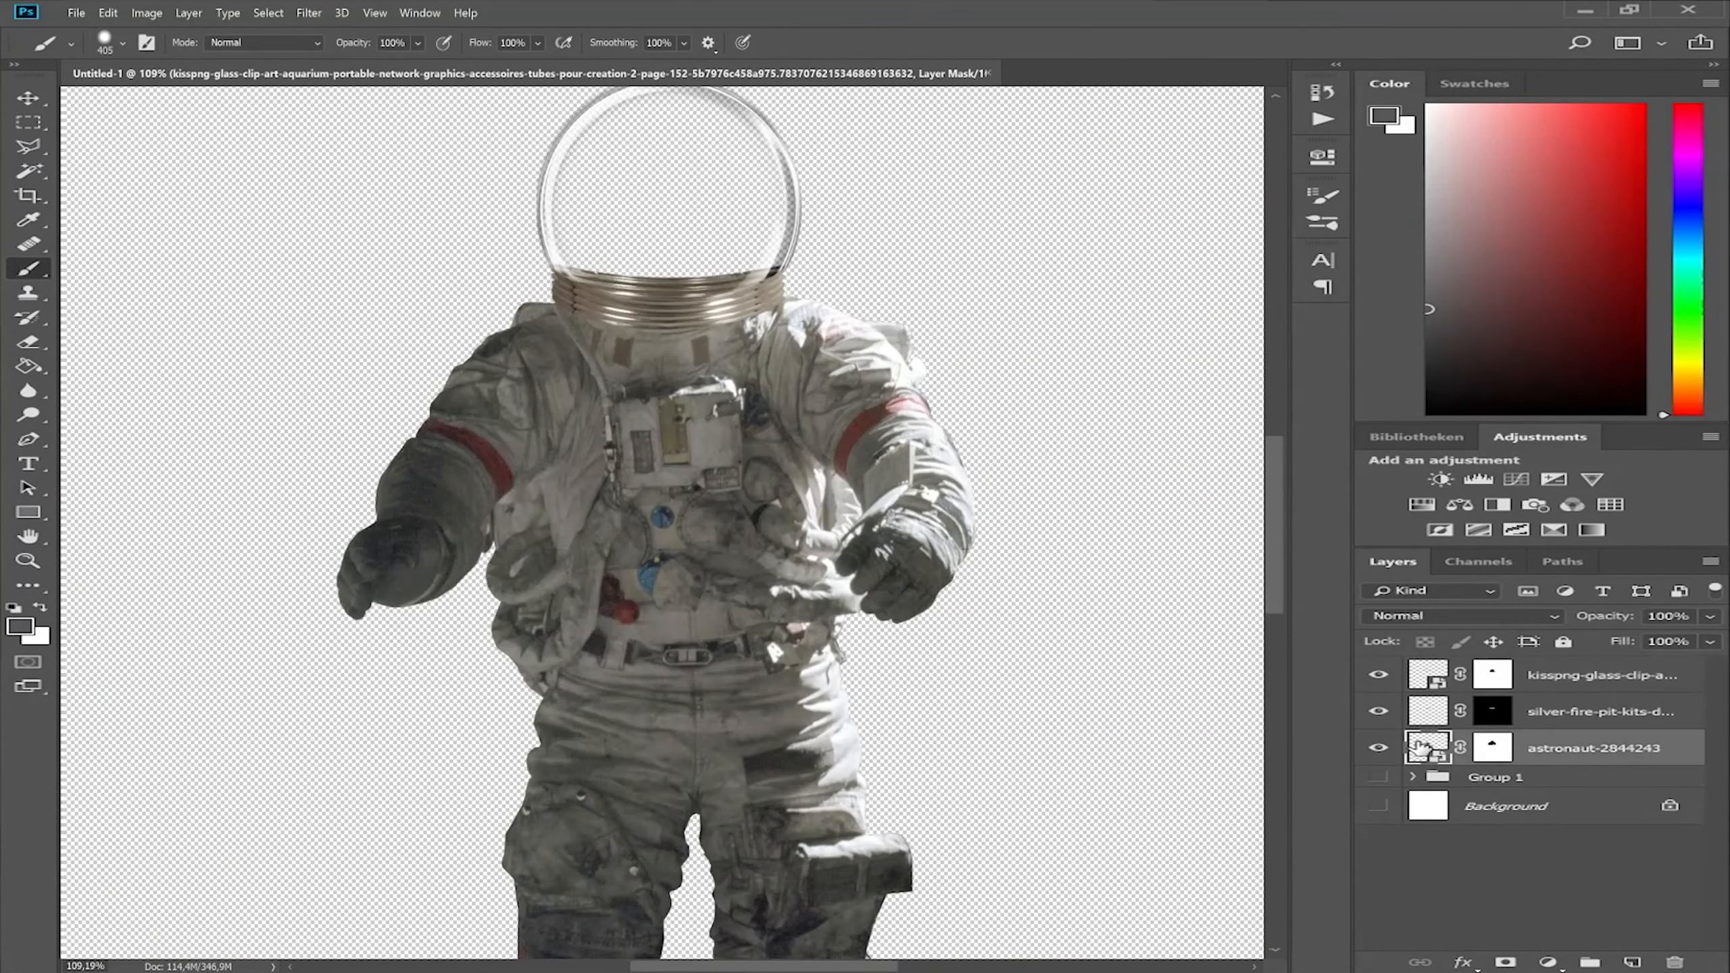
right_click(1567, 748)
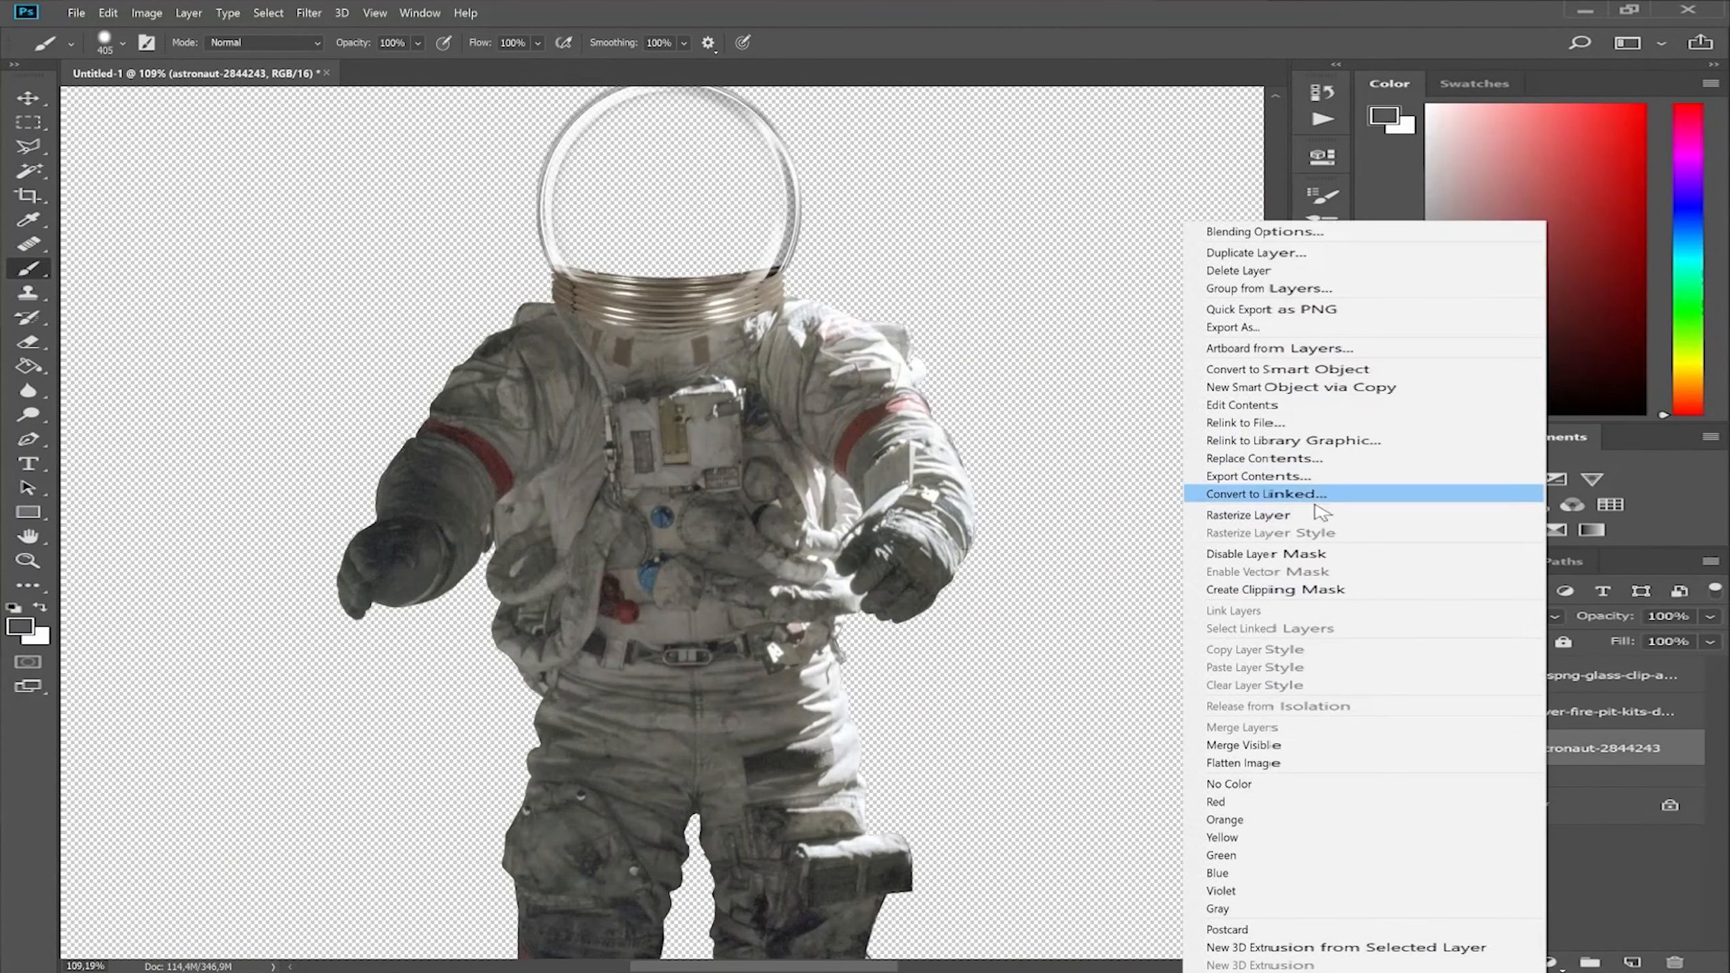
left_click(1362, 471)
scroll(673, 433, "up", 1)
left_click_drag(647, 550, 707, 625)
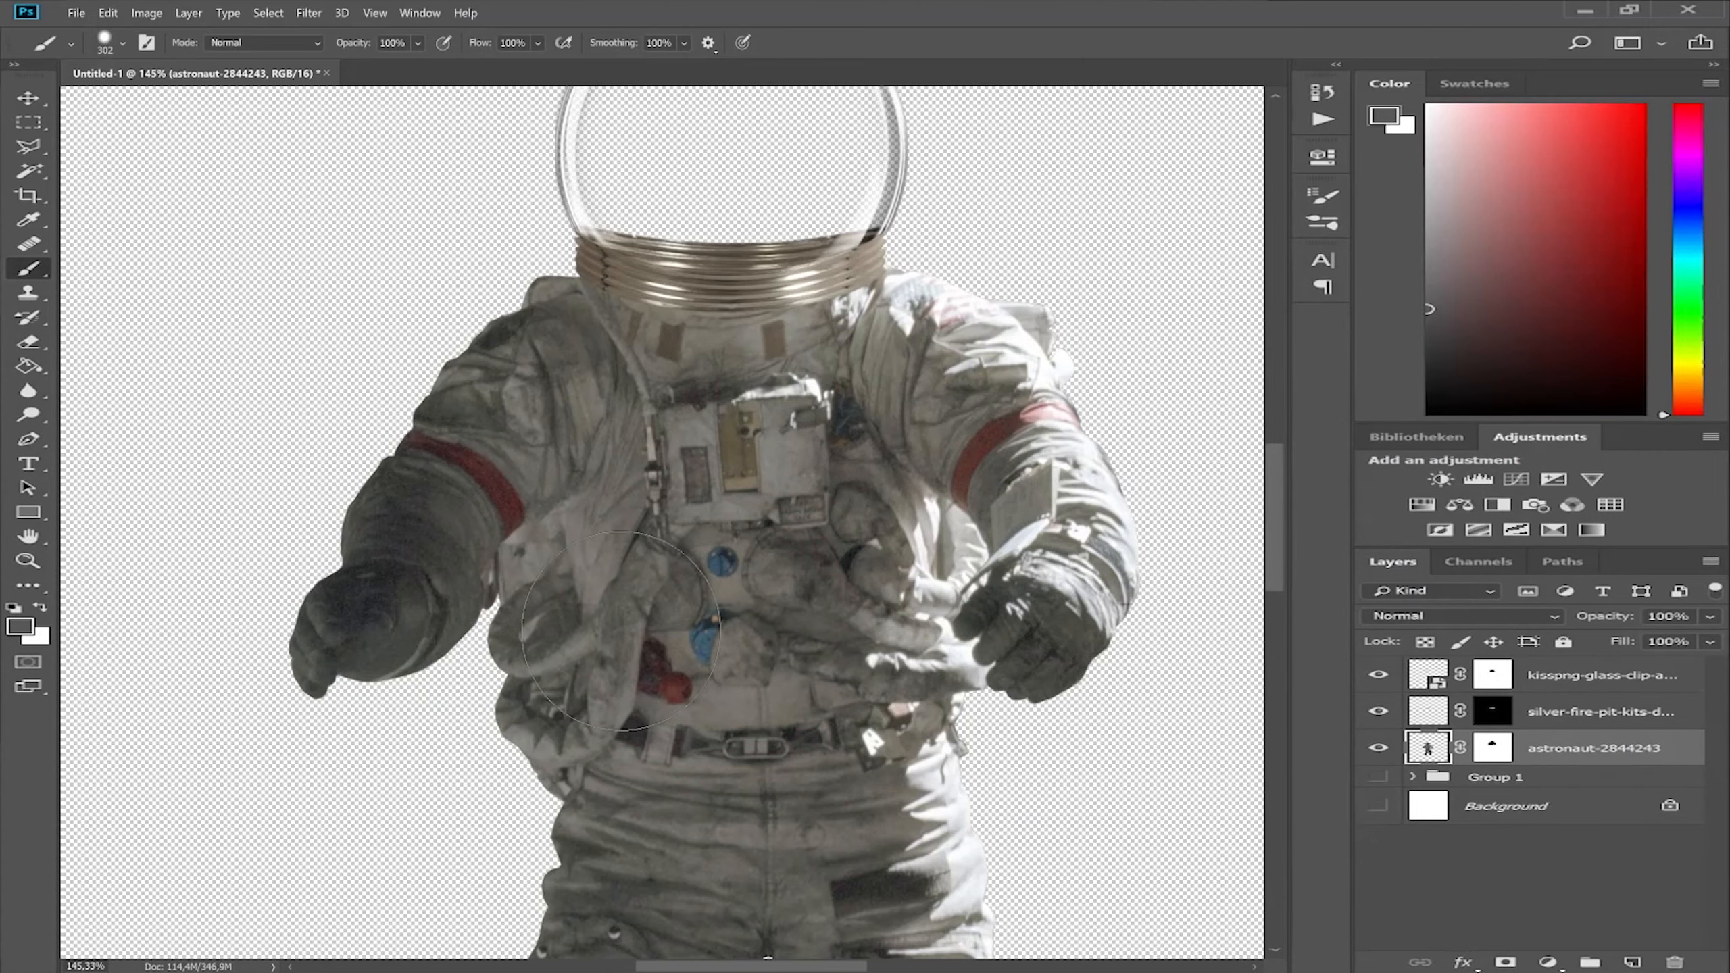
Cut the astronaut's legs onto their own layer with a rectangular selection and hide that layer.
left_click_drag(621, 631, 643, 206)
scroll(643, 207, "down", 3)
left_click_drag(927, 664, 927, 620)
key("m")
left_click_drag(466, 442, 611, 526)
left_click(912, 781)
left_click(1377, 750)
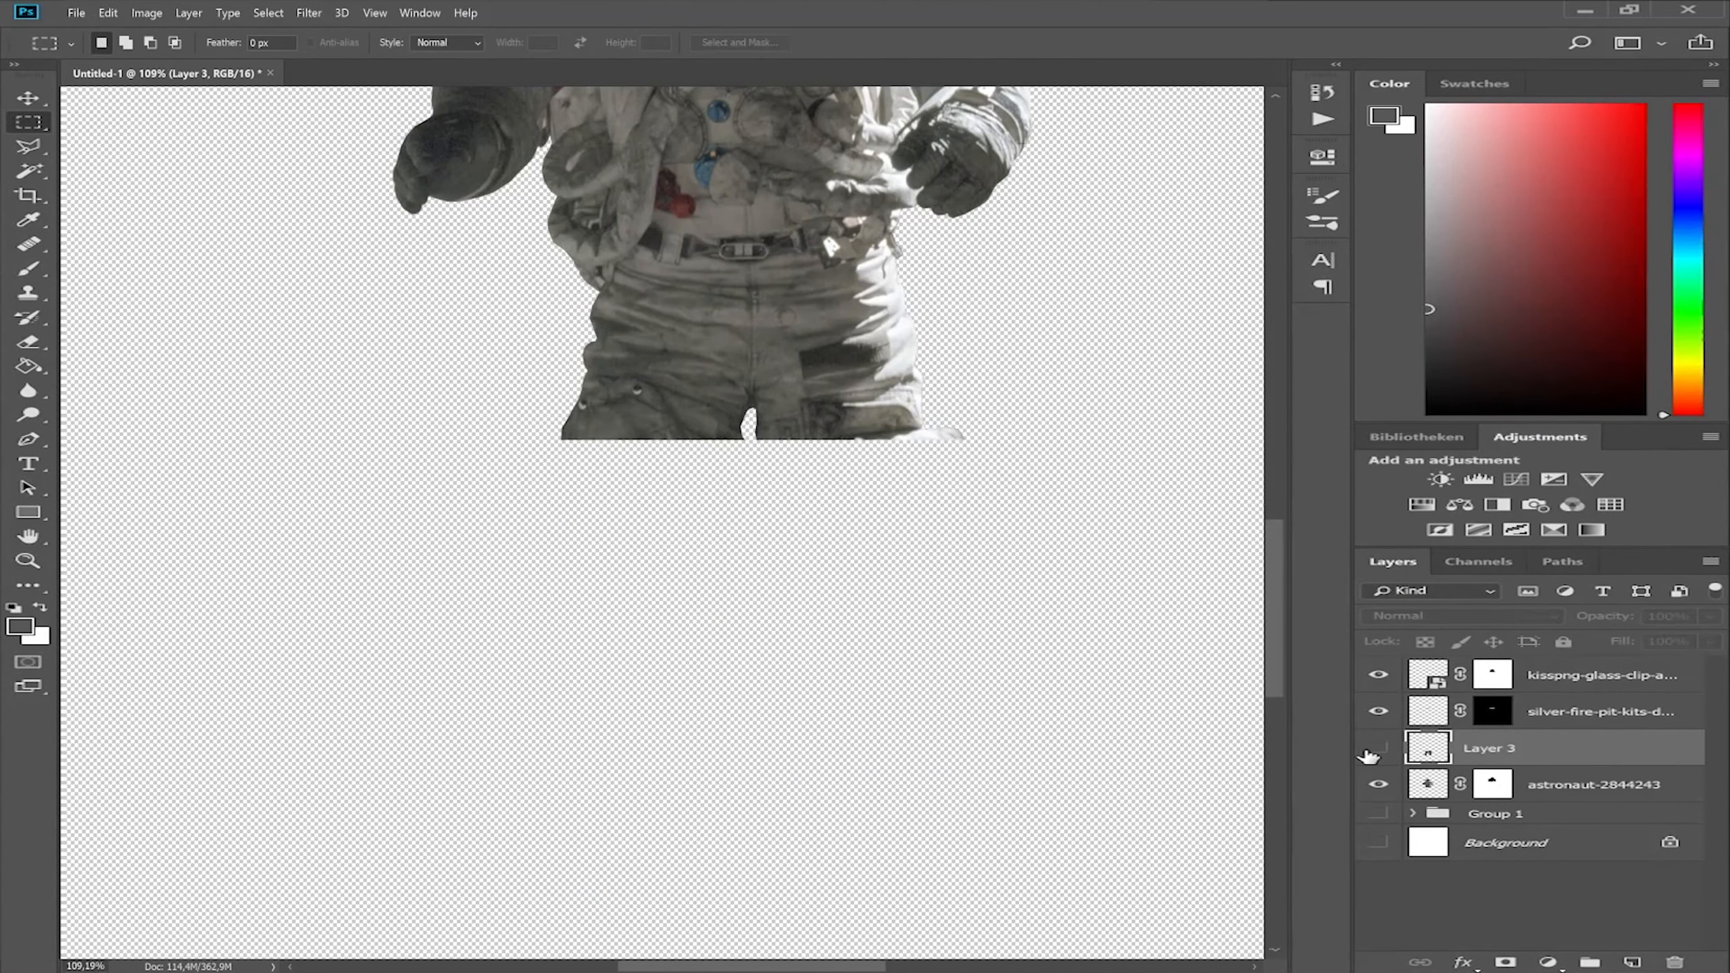
Brush out the lower torso and arm areas on the astronaut layer's mask.
left_click_drag(654, 272, 654, 554)
scroll(654, 553, "up", 4)
left_click(1494, 788)
key("b")
mouse_move(613, 749)
left_mouse_down()
mouse_move(938, 599)
mouse_move(596, 623)
mouse_move(528, 505)
left_mouse_up()
left_click_drag(977, 175, 750, 409)
scroll(750, 409, "up", 6)
Outline the suit's arm with the lasso to separate it and reposition the leg beneath the torso.
key("shift+l")
left_click(628, 144)
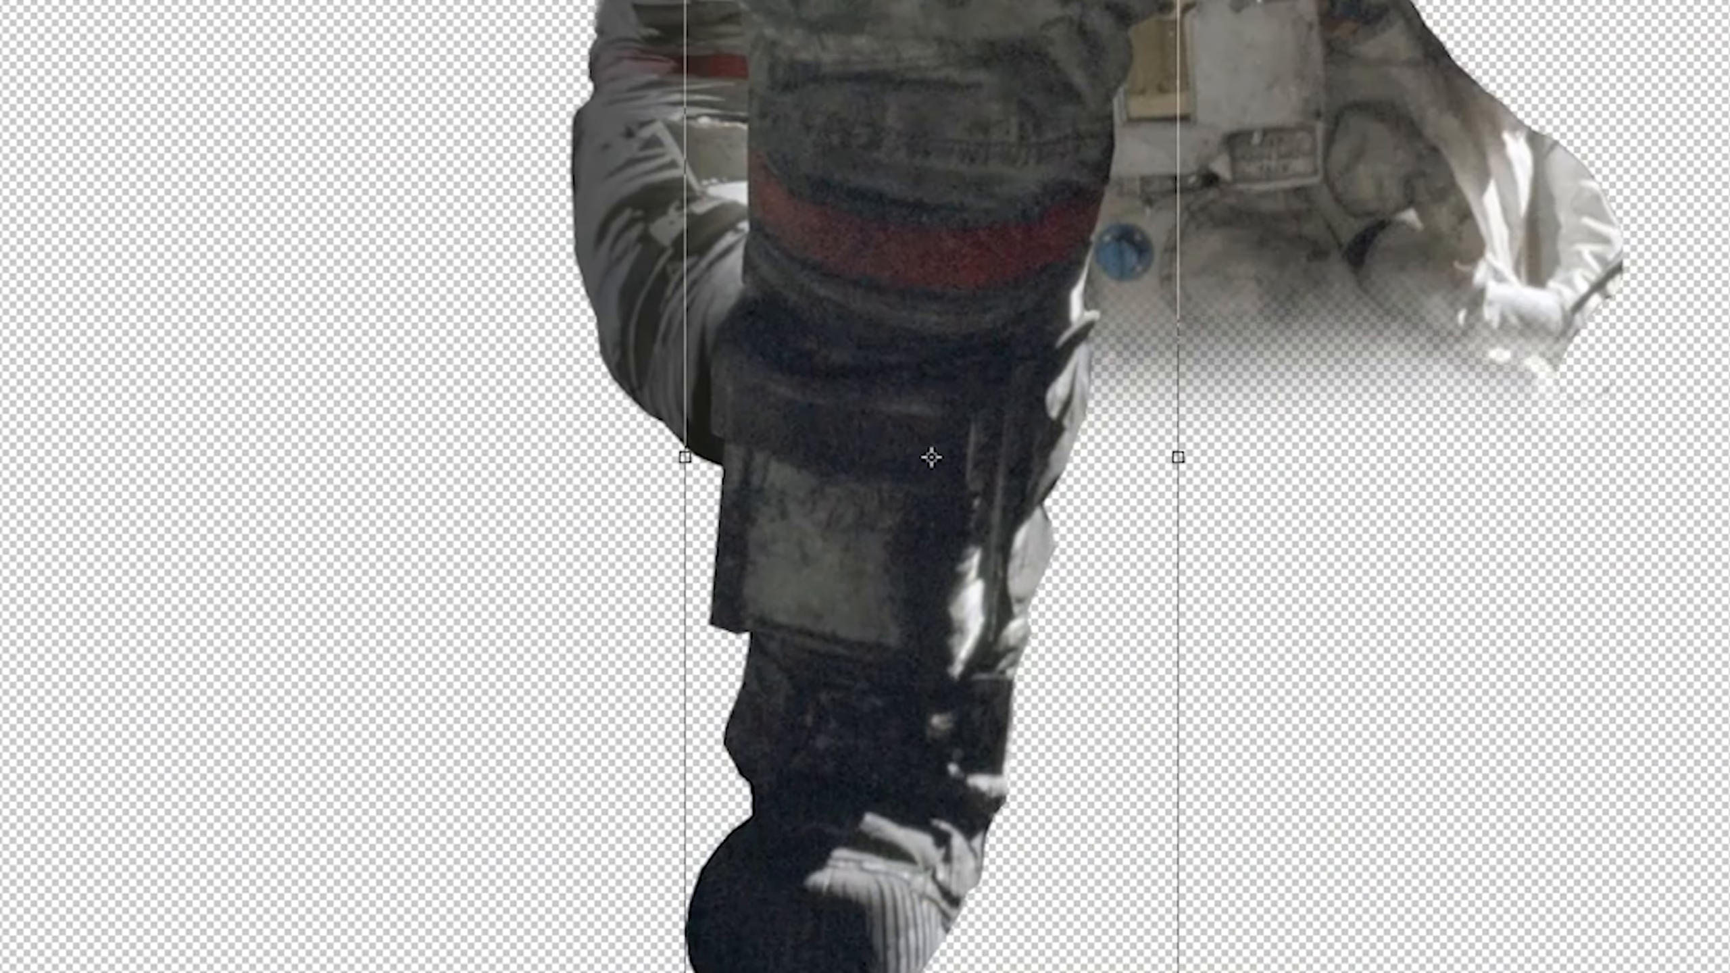
left_click_drag(1179, 968, 1239, 849)
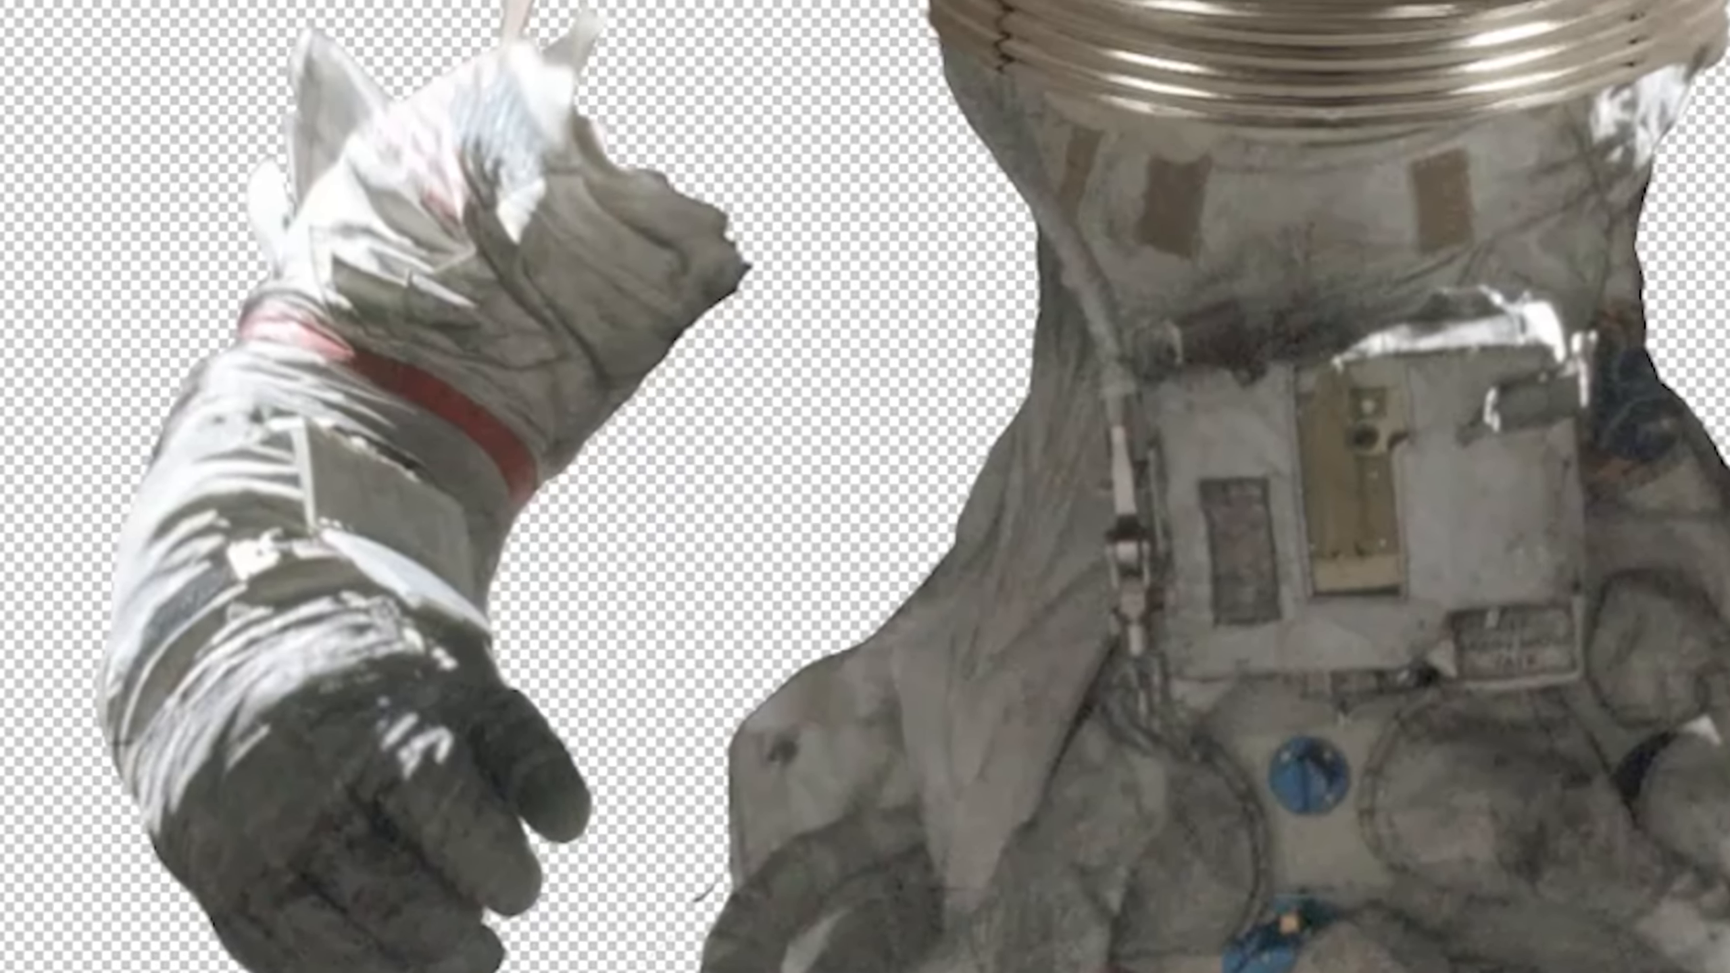
left_click_drag(818, 488, 1106, 544)
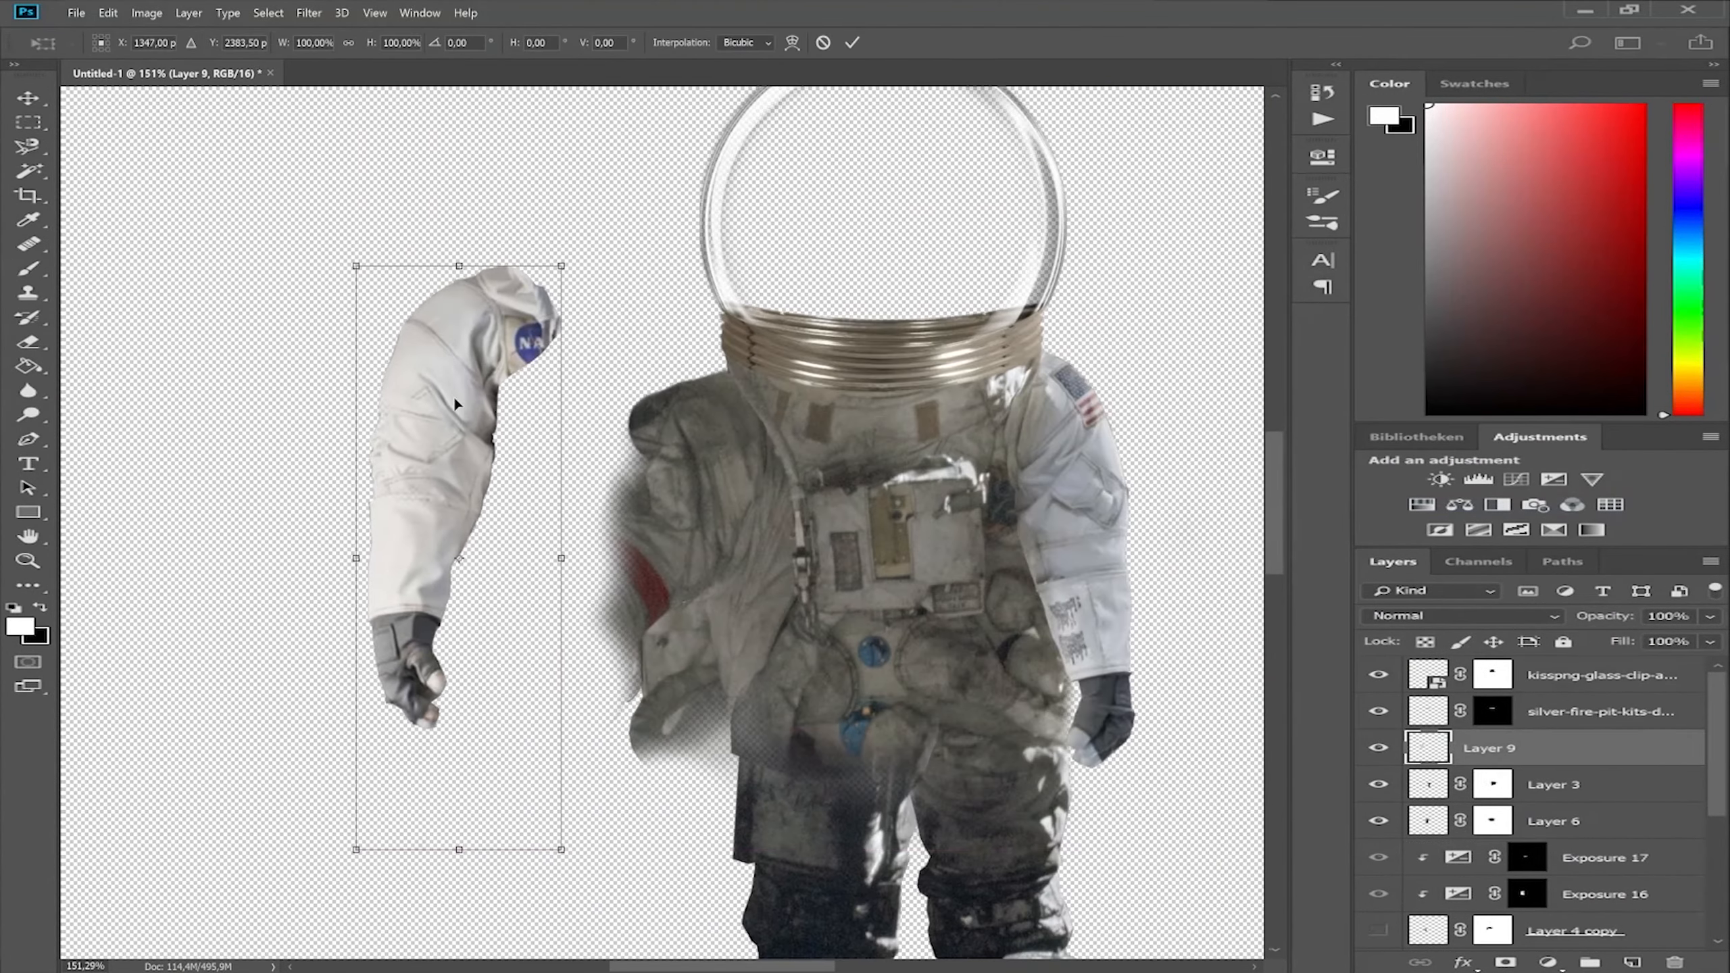
Move the white sleeve onto the suit's shoulder and select the mask of Layer 5.
left_click_drag(456, 405, 737, 487)
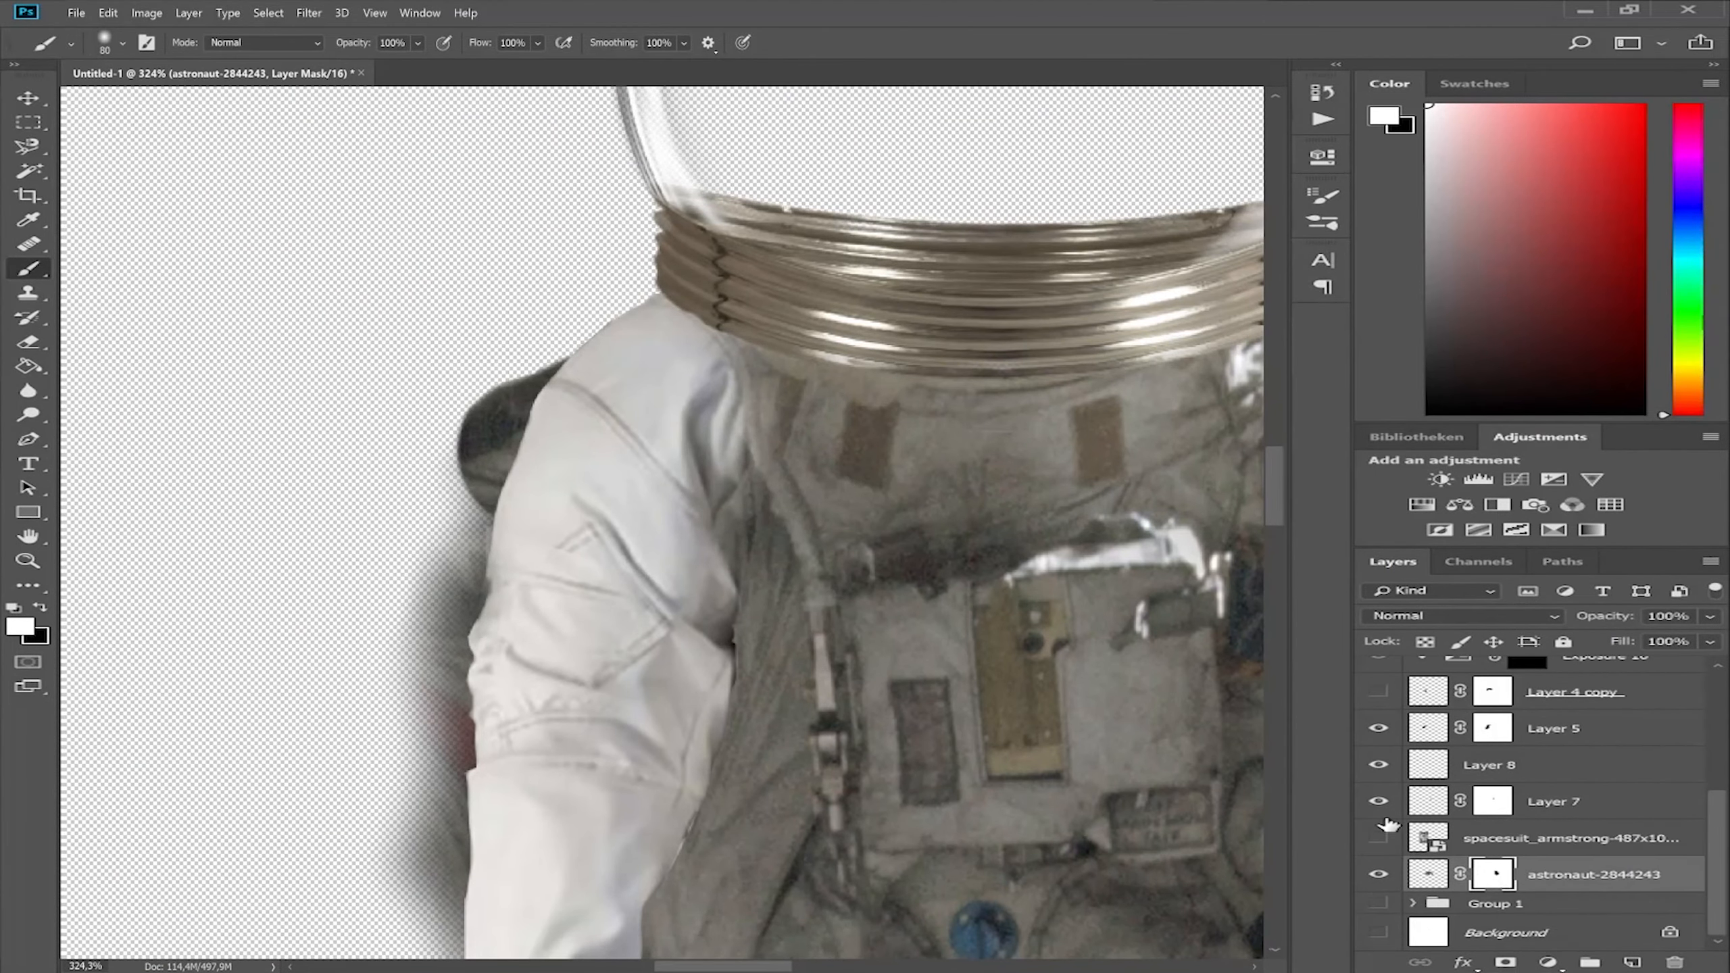
left_click(1492, 728)
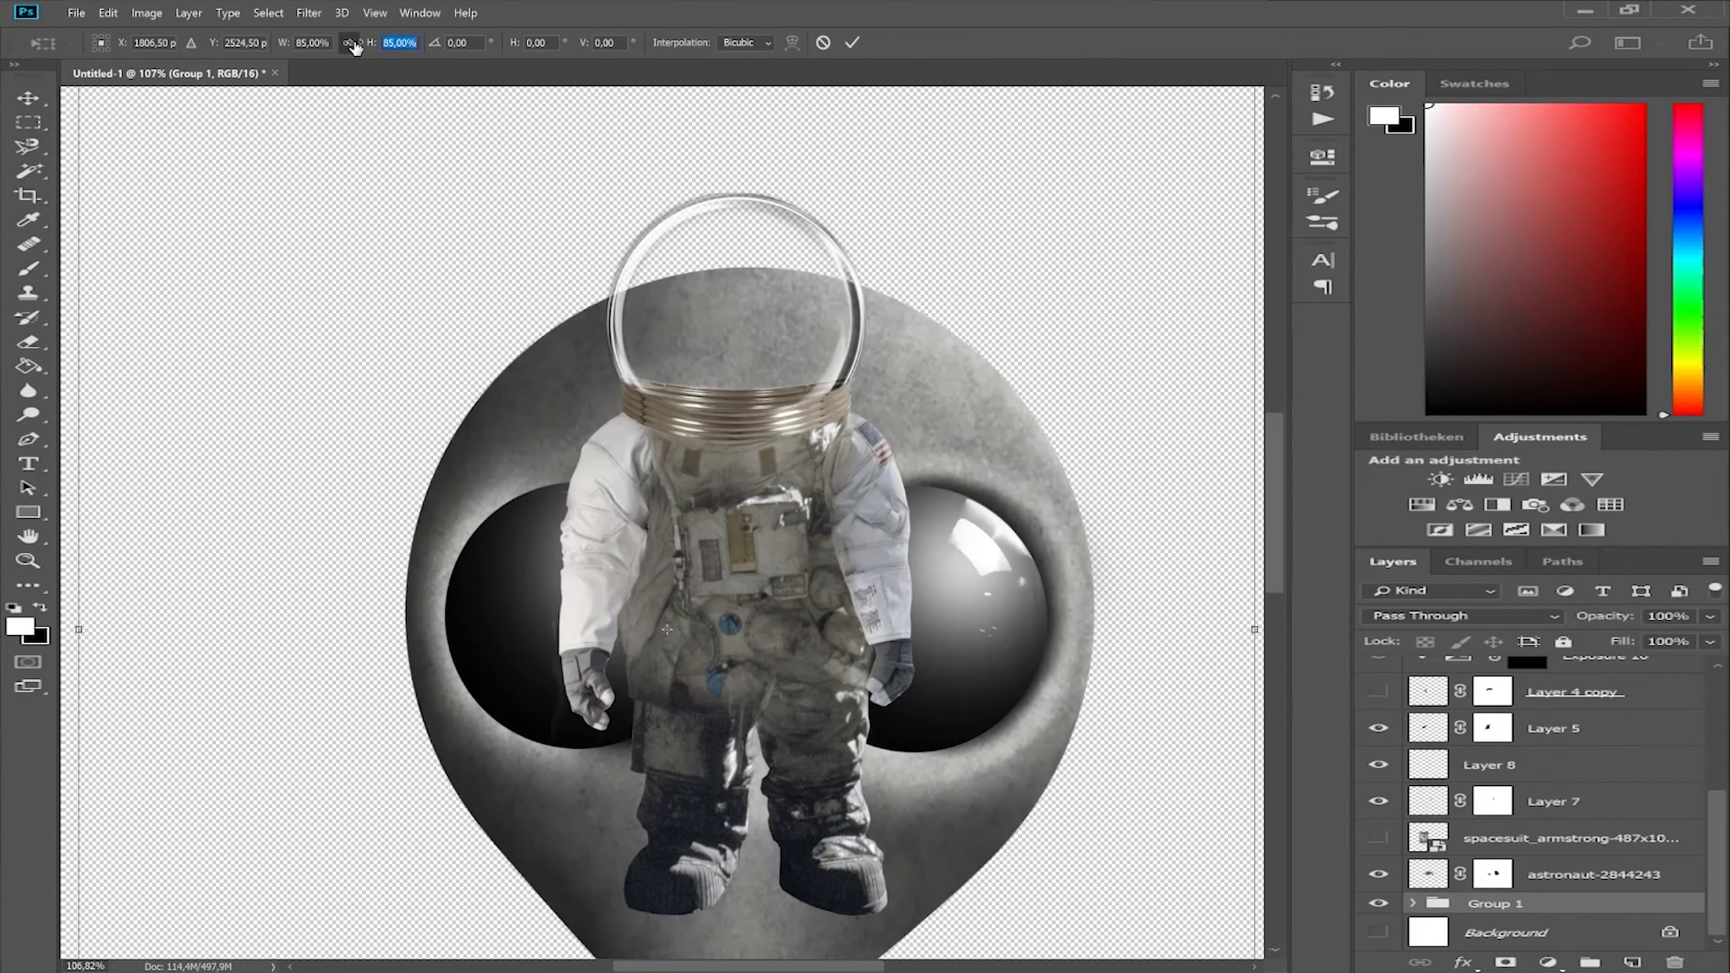
Set the alien head group's scale to 28 percent, fine-tune it and position the head inside the glass helmet.
left_click(349, 43)
type("28")
key("Return")
key("Down")
key("Down")
key("Down")
left_click_drag(815, 440, 827, 427)
left_click_drag(370, 47, 373, 47)
left_click_drag(871, 407, 861, 418)
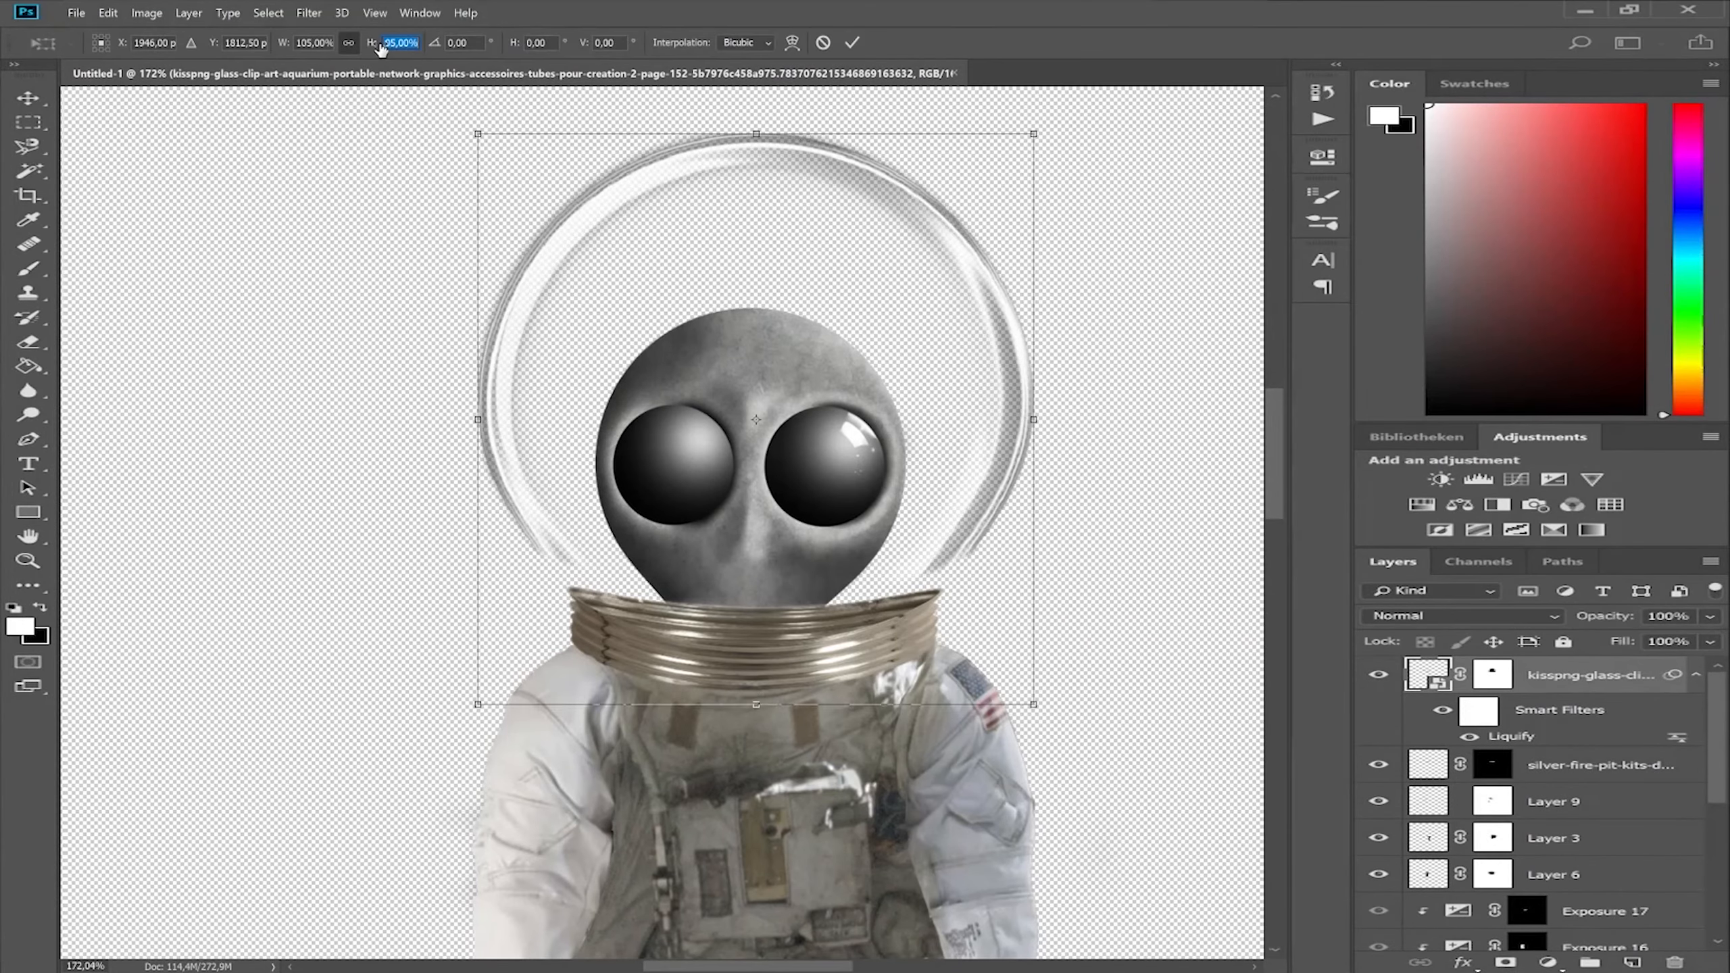
Reshape the lower part of the glass helmet with Liquify to fit the metal collar.
mouse_move(745, 682)
left_mouse_down()
mouse_move(744, 755)
mouse_move(991, 722)
left_mouse_up()
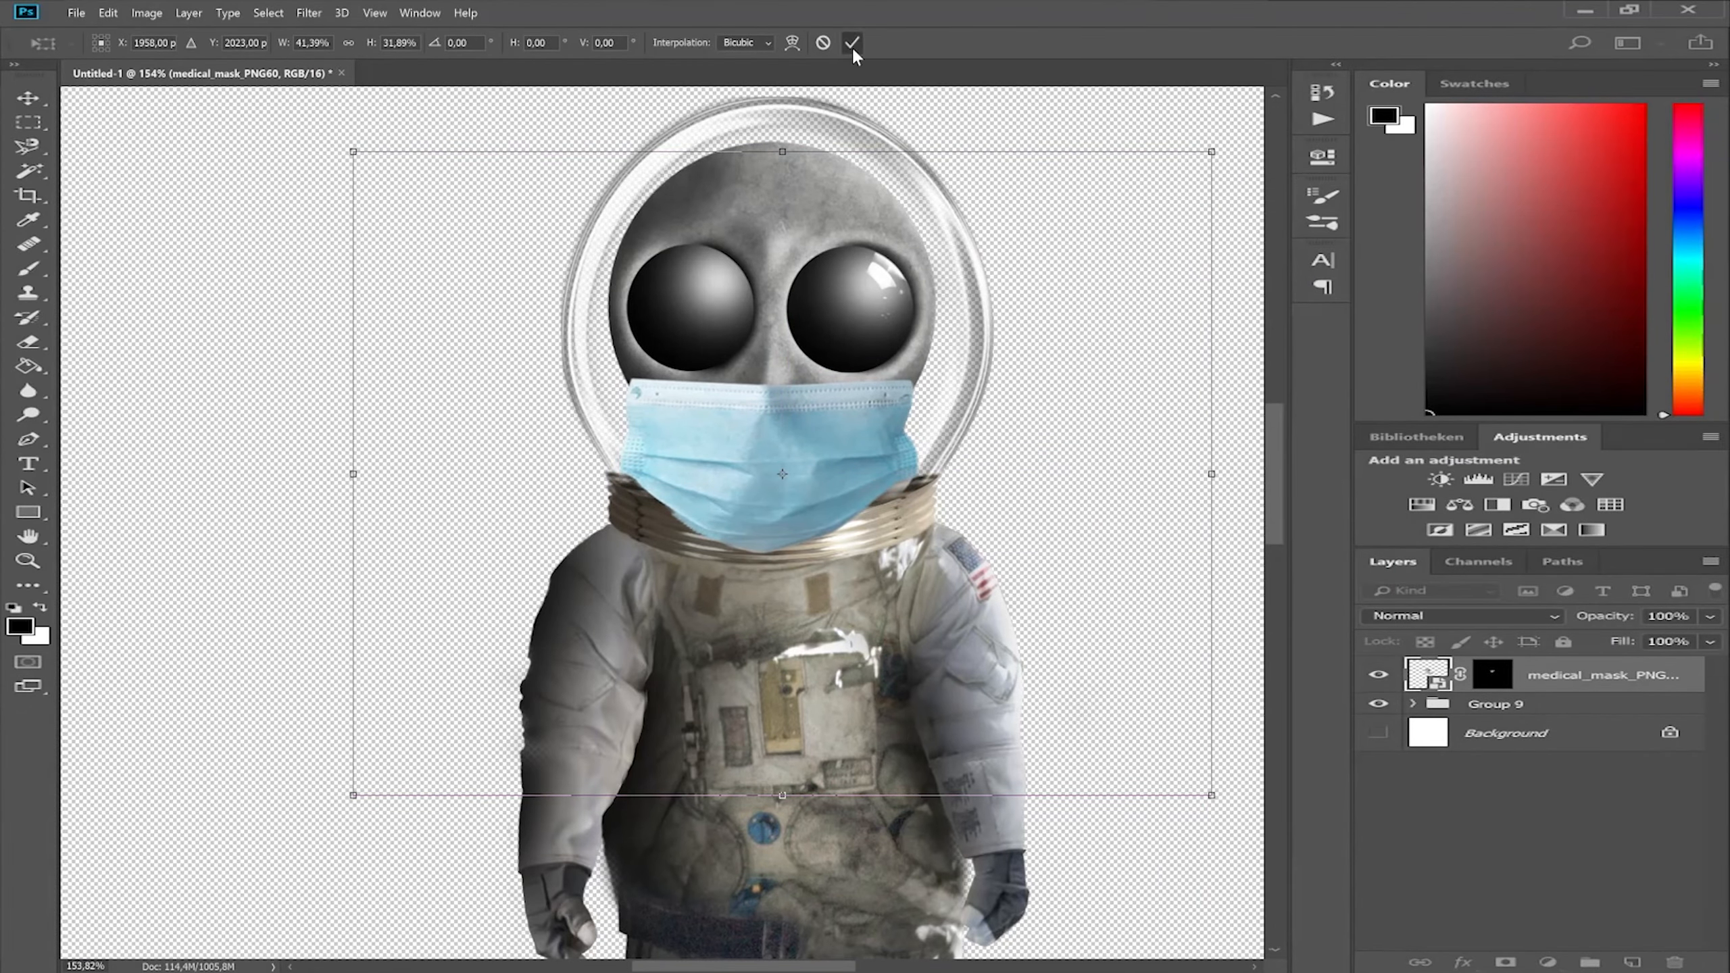
Apply the medical mask's placement over the alien's lower face, lower its layer in the stack and adjust its shape with Liquify.
left_click(852, 43)
left_click(1380, 734)
left_click(1379, 734)
left_click_drag(1579, 674, 1587, 949)
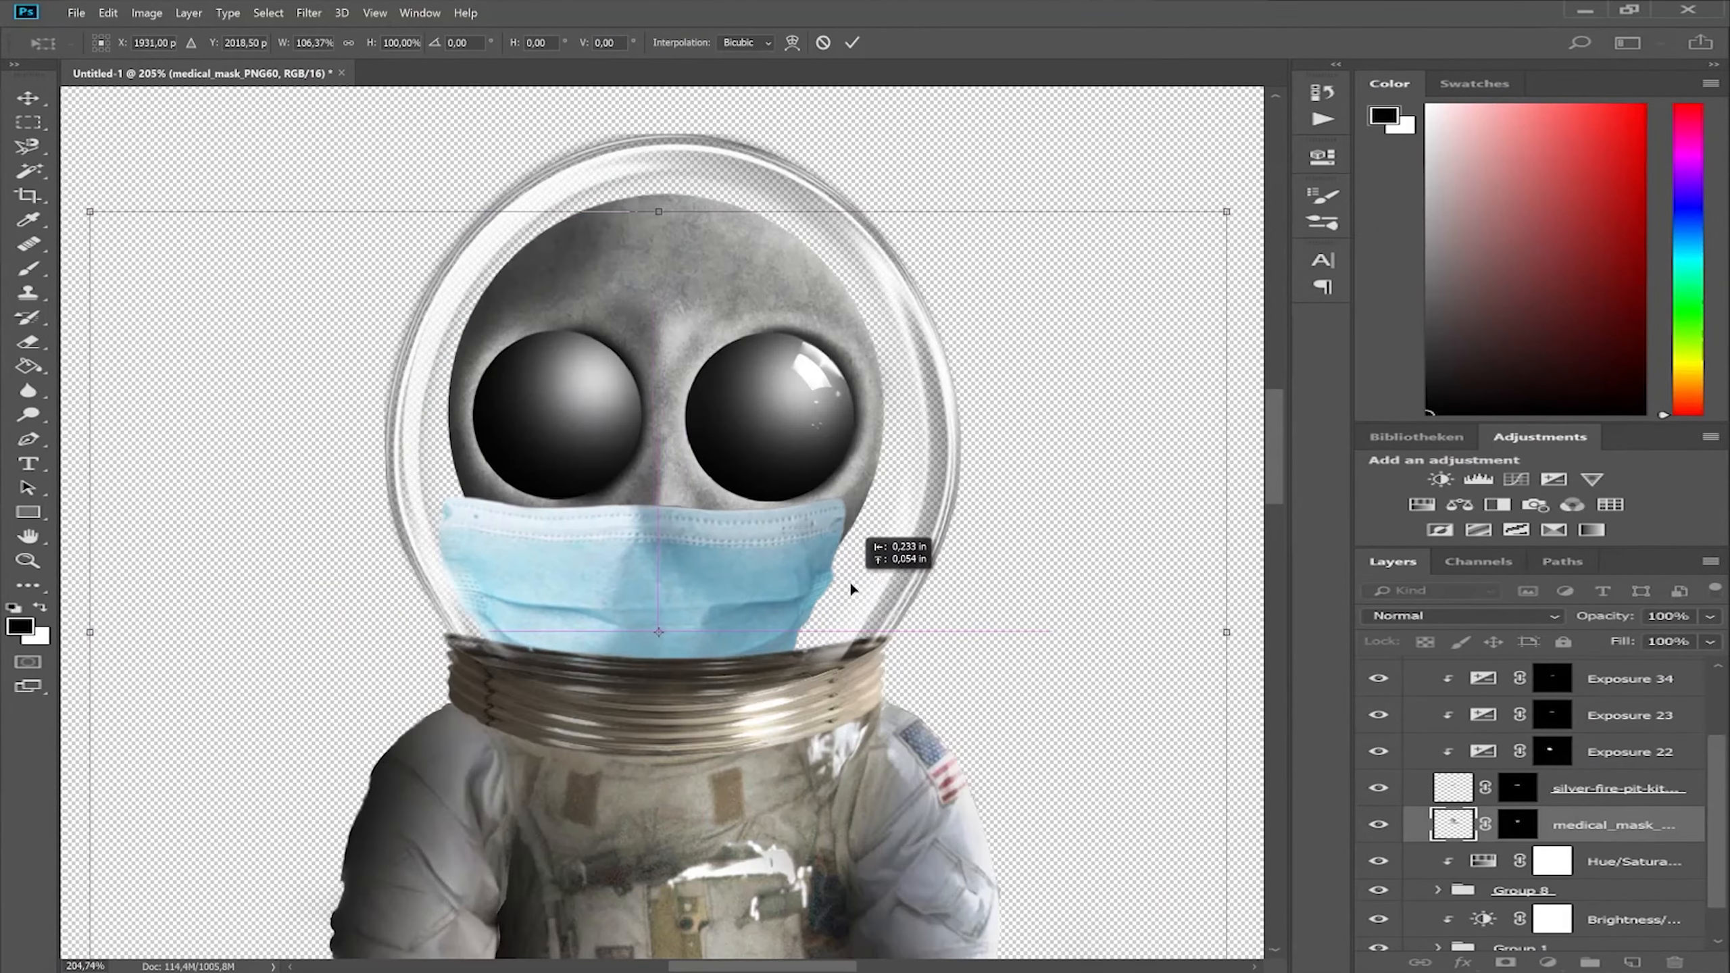
left_click_drag(849, 581, 868, 595)
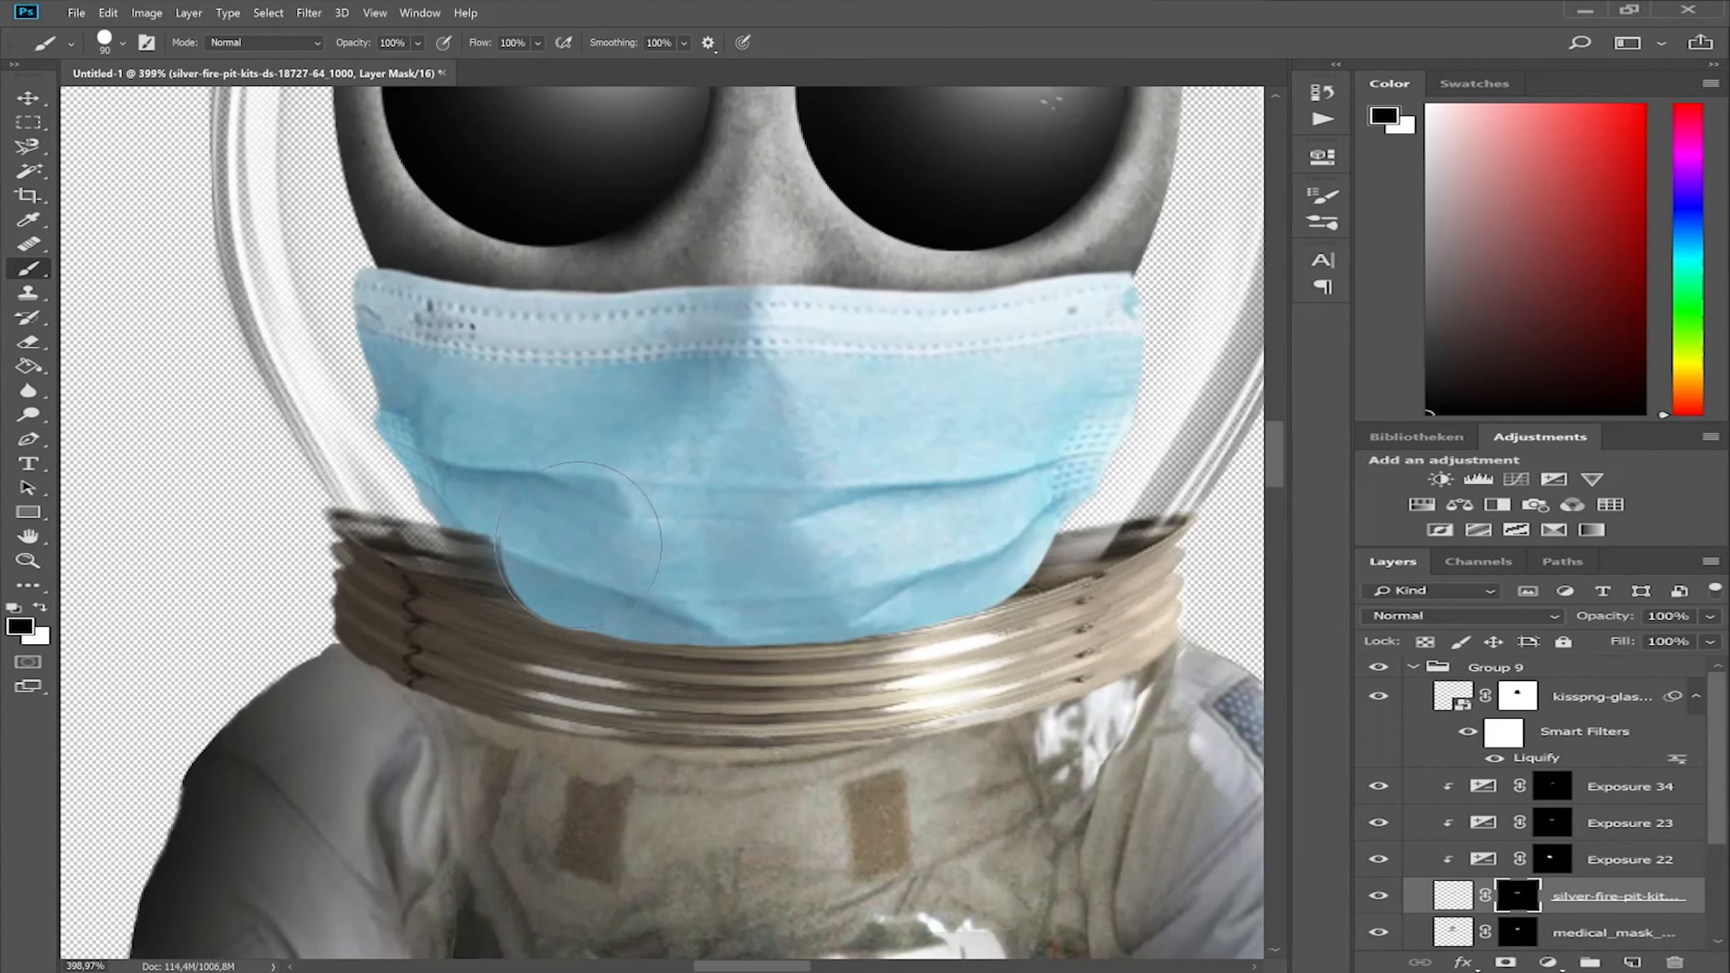
Refine the metal collar's layer mask around the medical mask, hiding and restoring parts of the rings with the brush.
scroll(360, 520, "up", 5)
left_click_drag(550, 569, 368, 570)
key("x")
left_click_drag(334, 535, 452, 563)
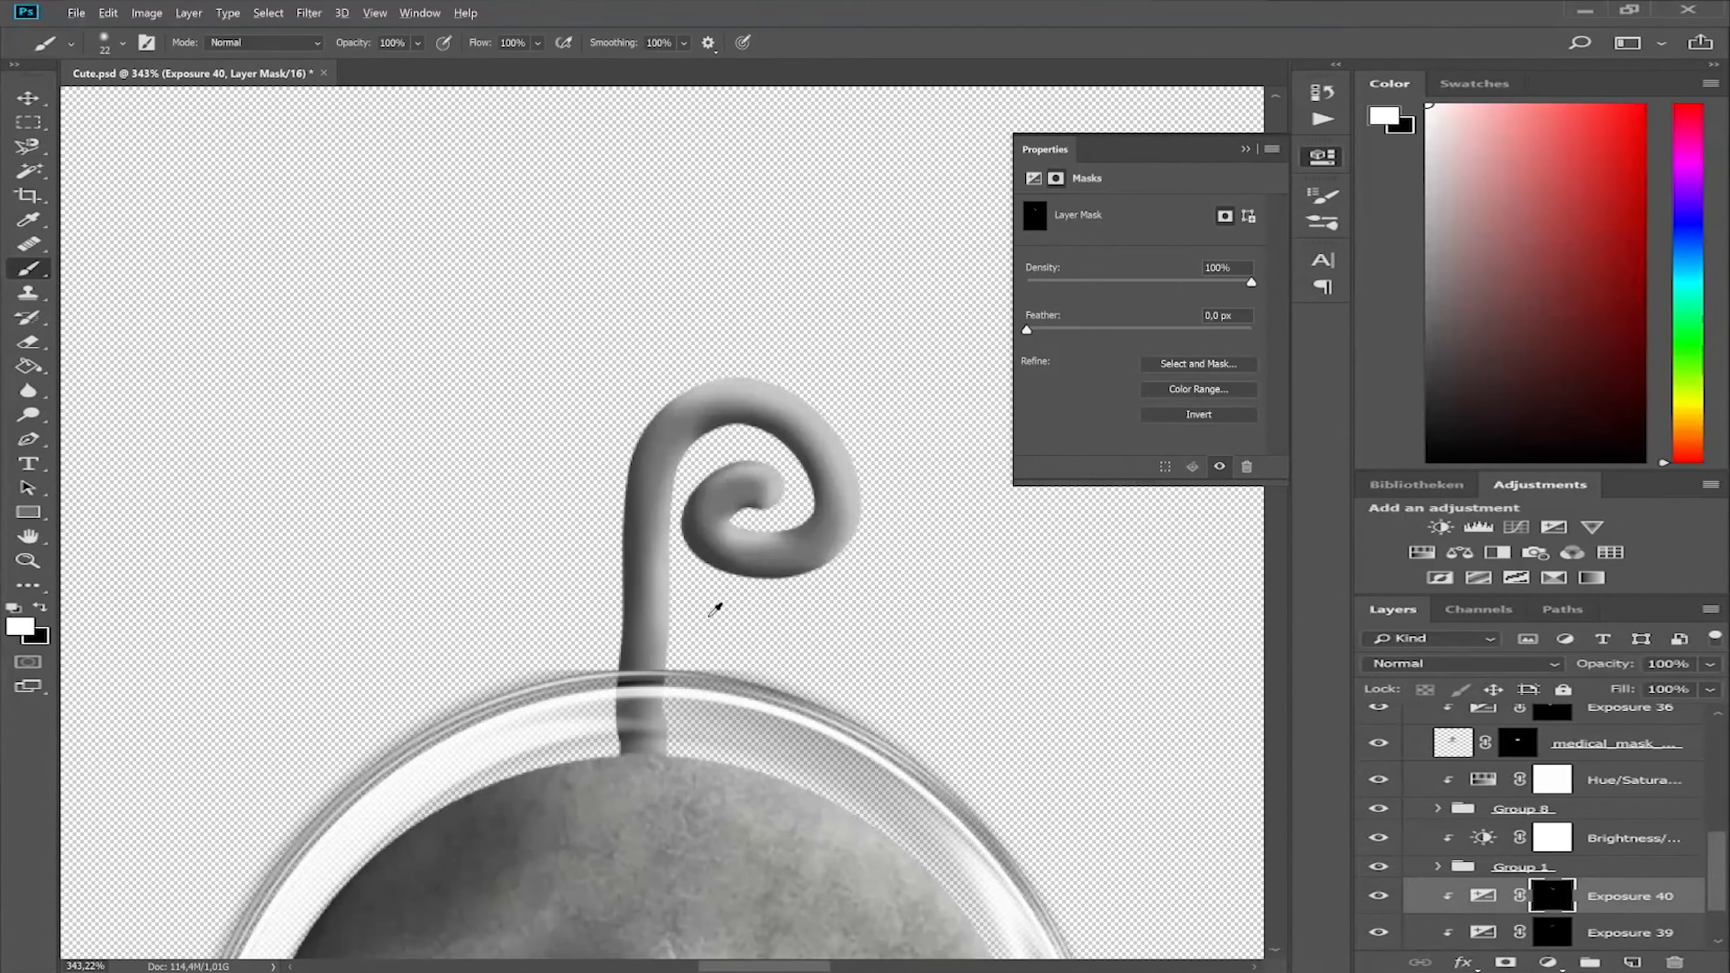
Place the tbt-2 texture over the antenna, clip it to the layers below and change its blending mode.
scroll(715, 609, "up", 2)
scroll(1635, 845, "down", 3)
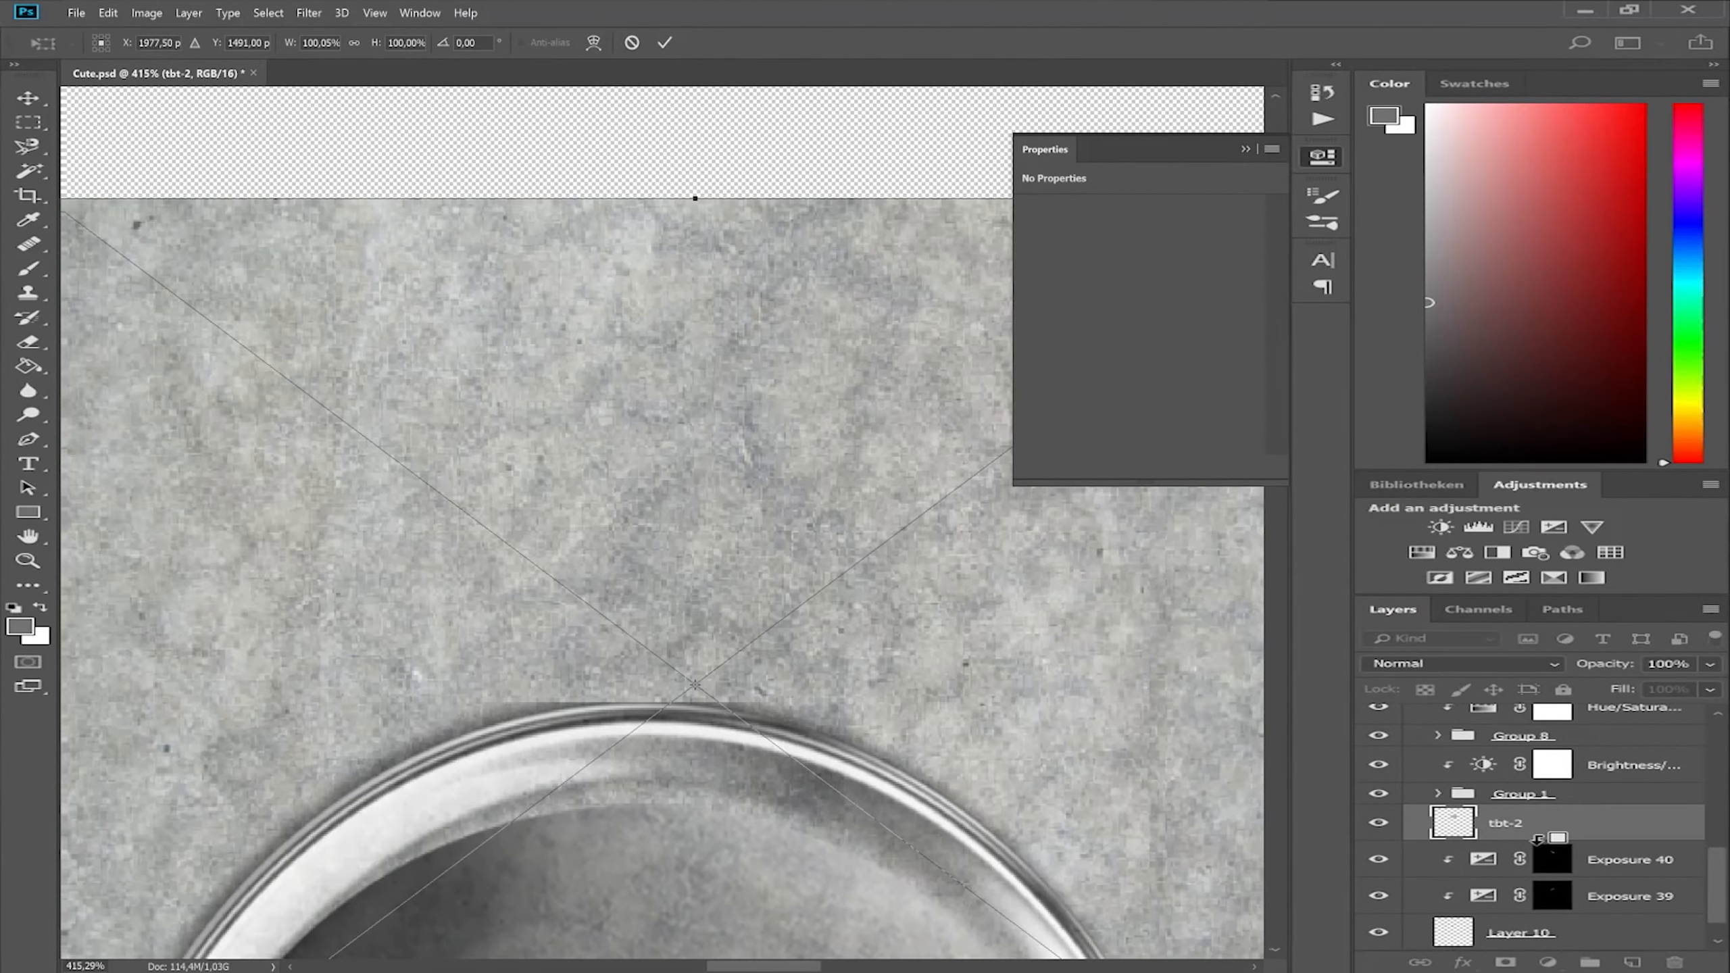
key("Return")
left_click(1410, 814, "alt")
left_click(1462, 663)
left_click(1431, 474)
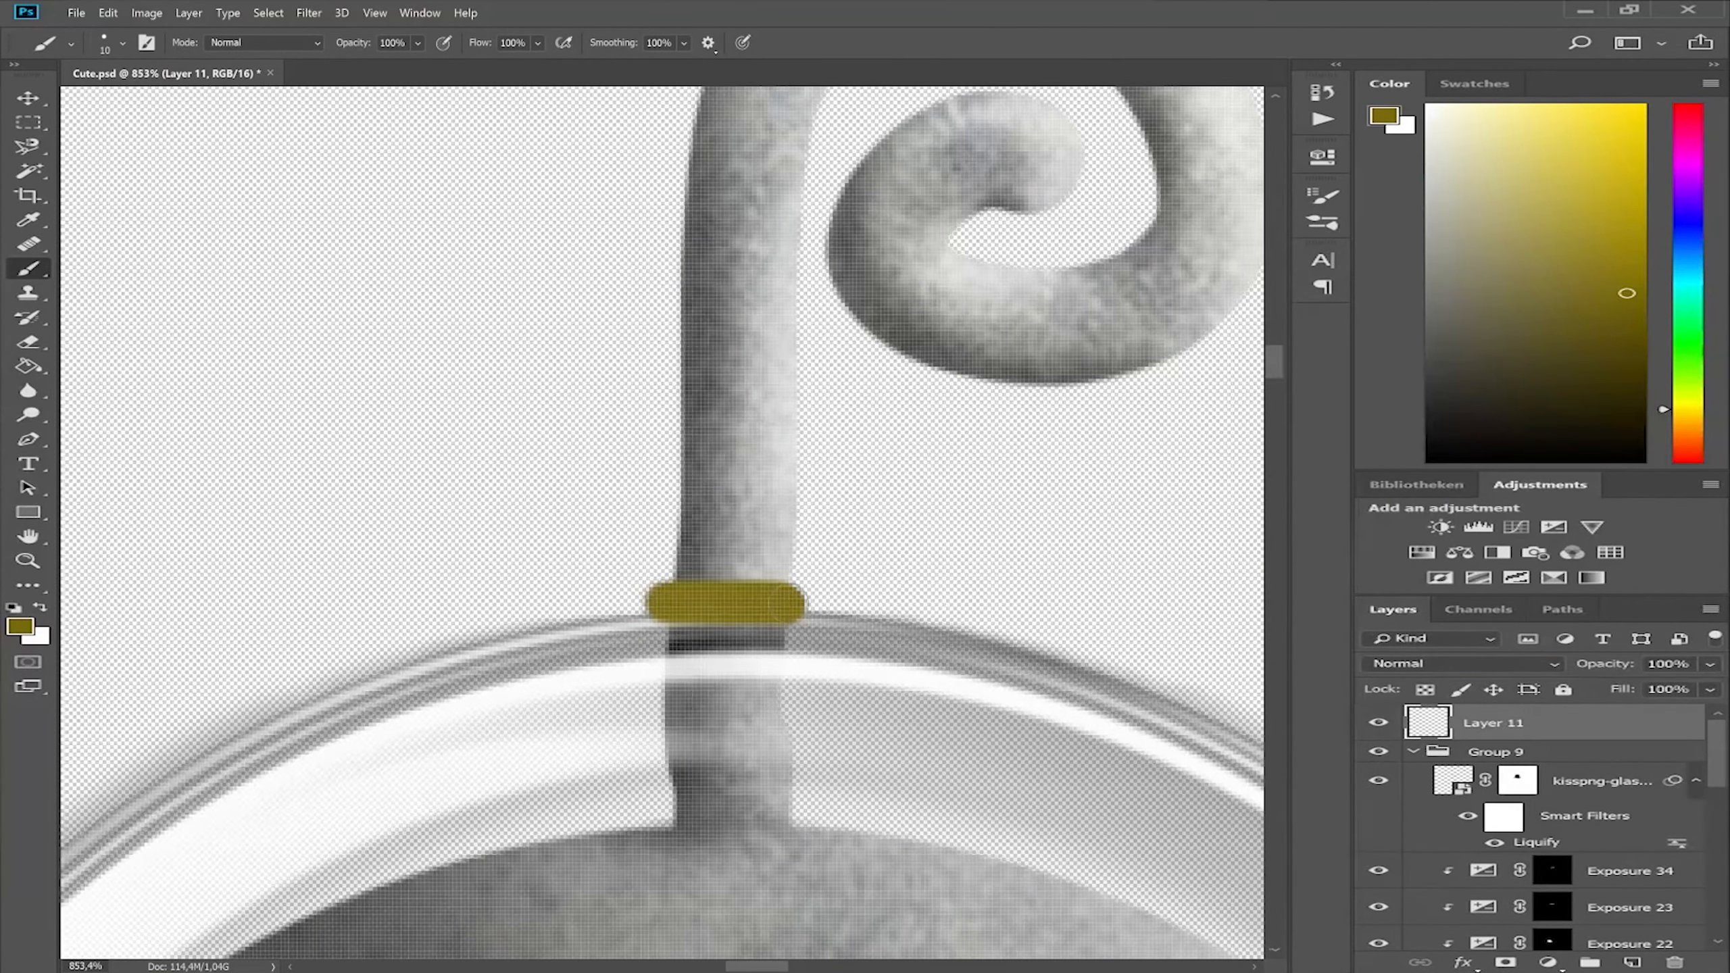
scroll(799, 712, "down", 8)
scroll(682, 491, "up", 4)
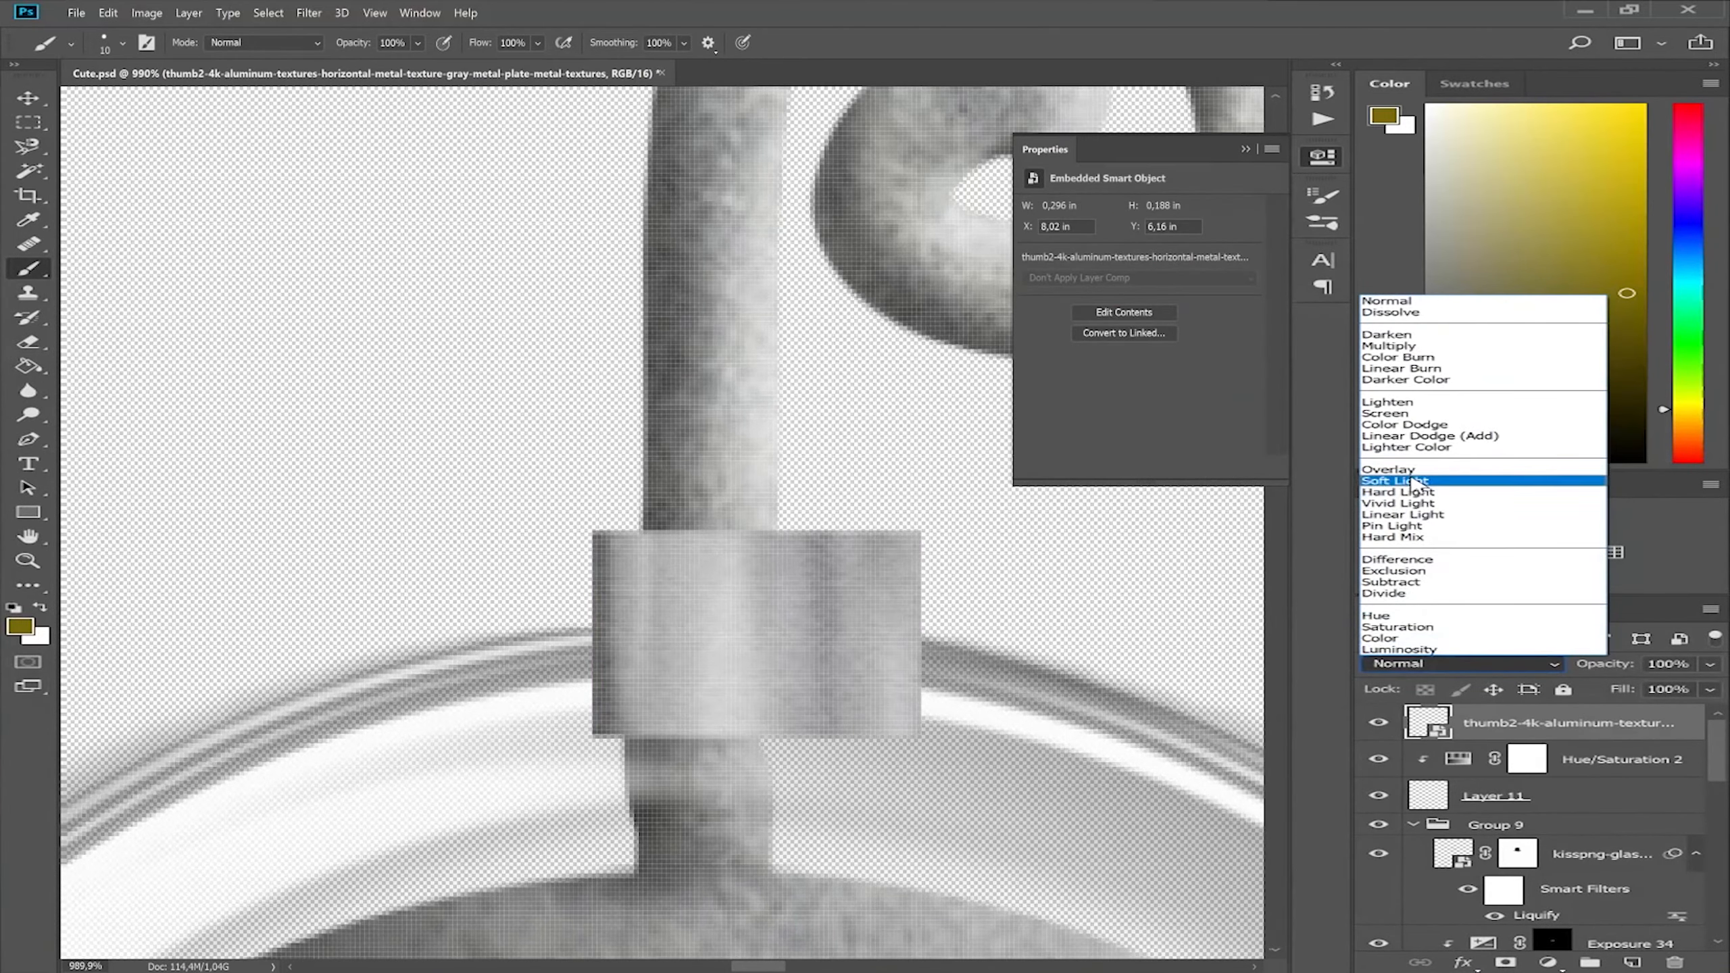
left_click(1431, 487)
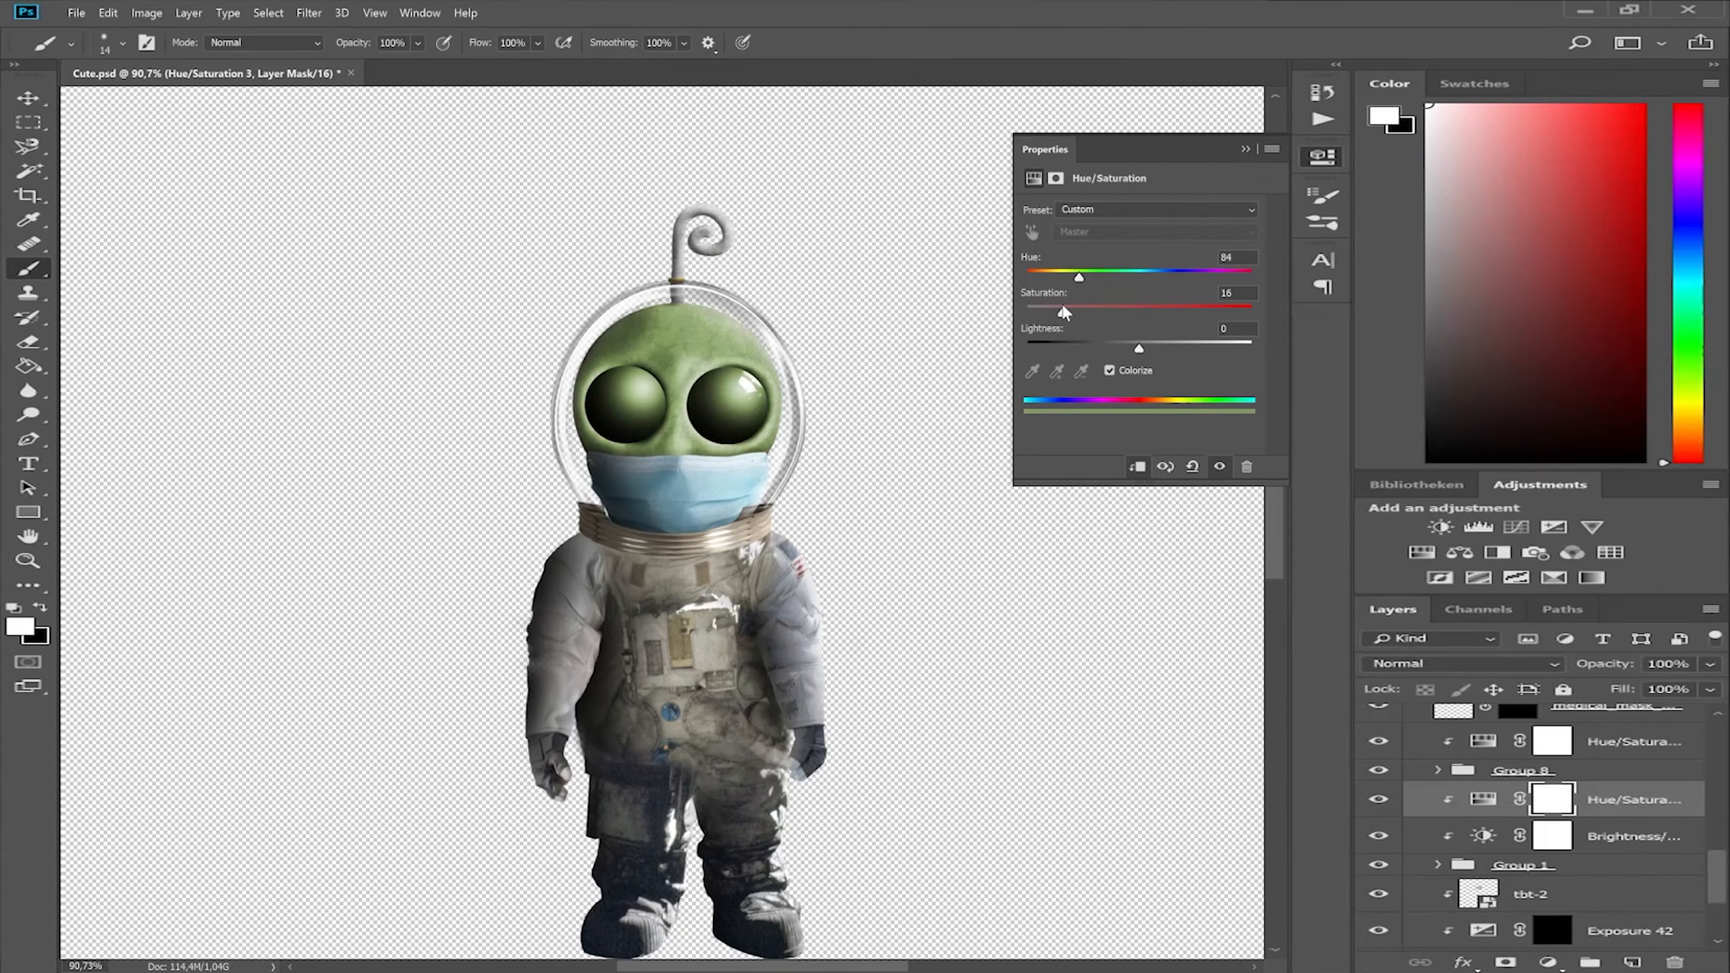
Tint the alien's head with a colorized Hue/Saturation adjustment at hue 168 and saturation 10.
left_click_drag(1107, 280, 1130, 281)
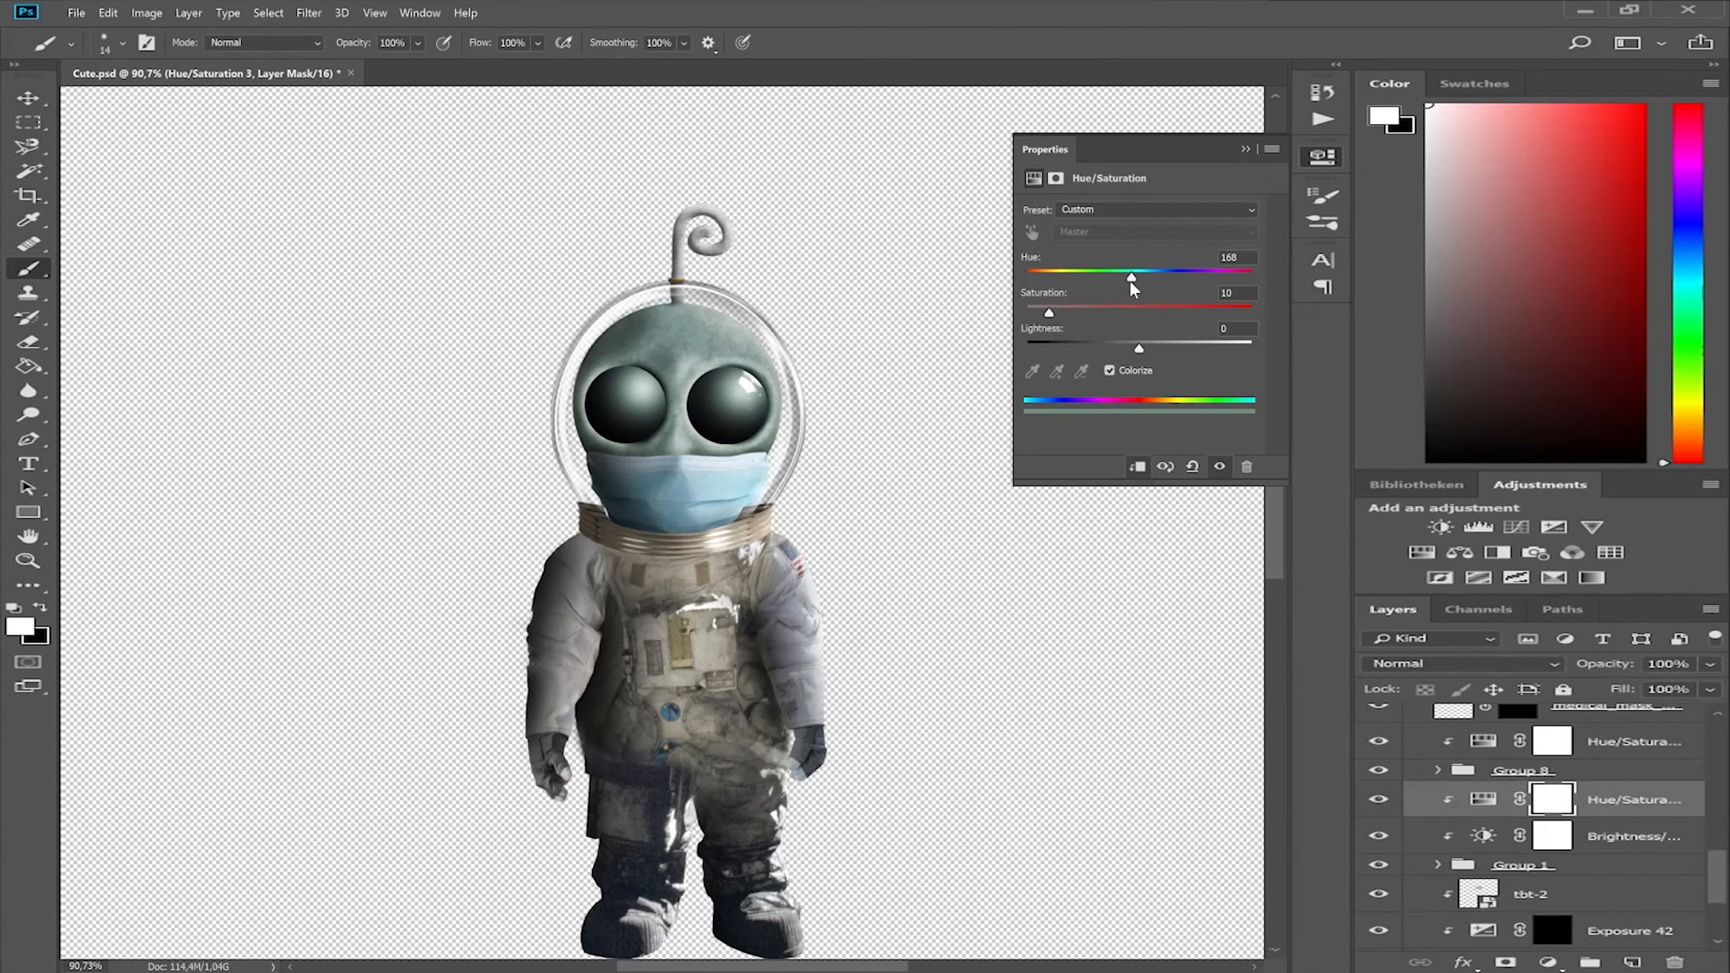
left_click(1245, 149)
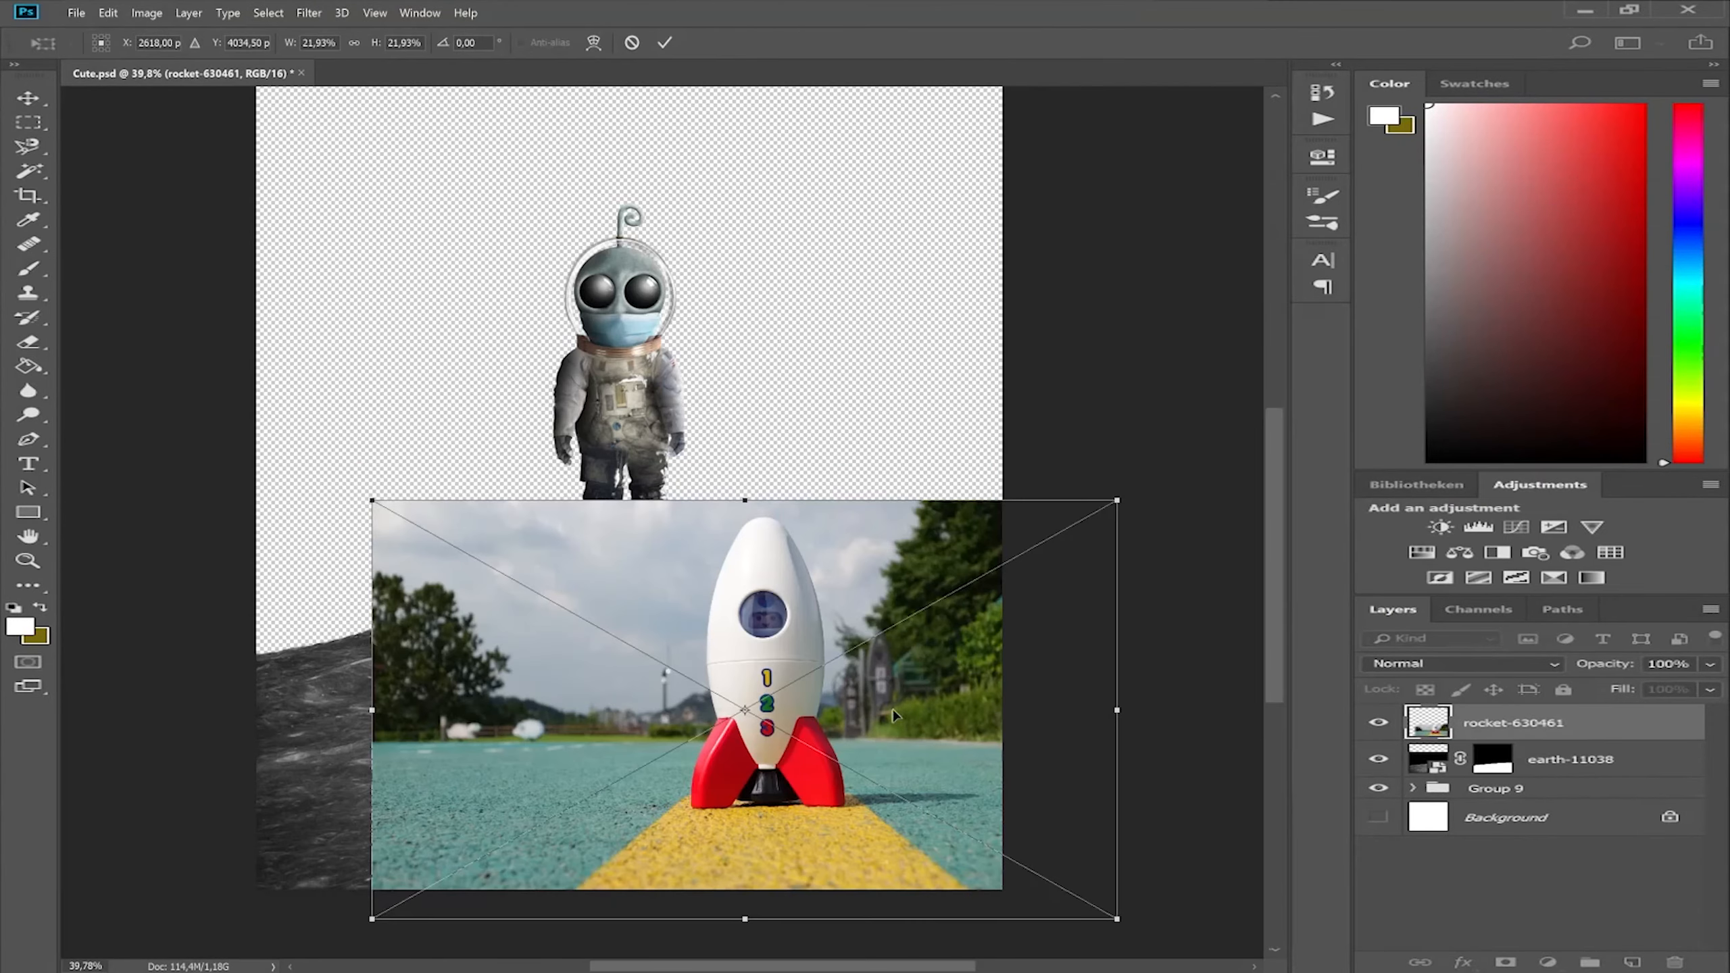
Isolate the lunar surface in the earth-11038 image by masking out the black sky and the Earth.
left_click_drag(898, 715, 750, 540)
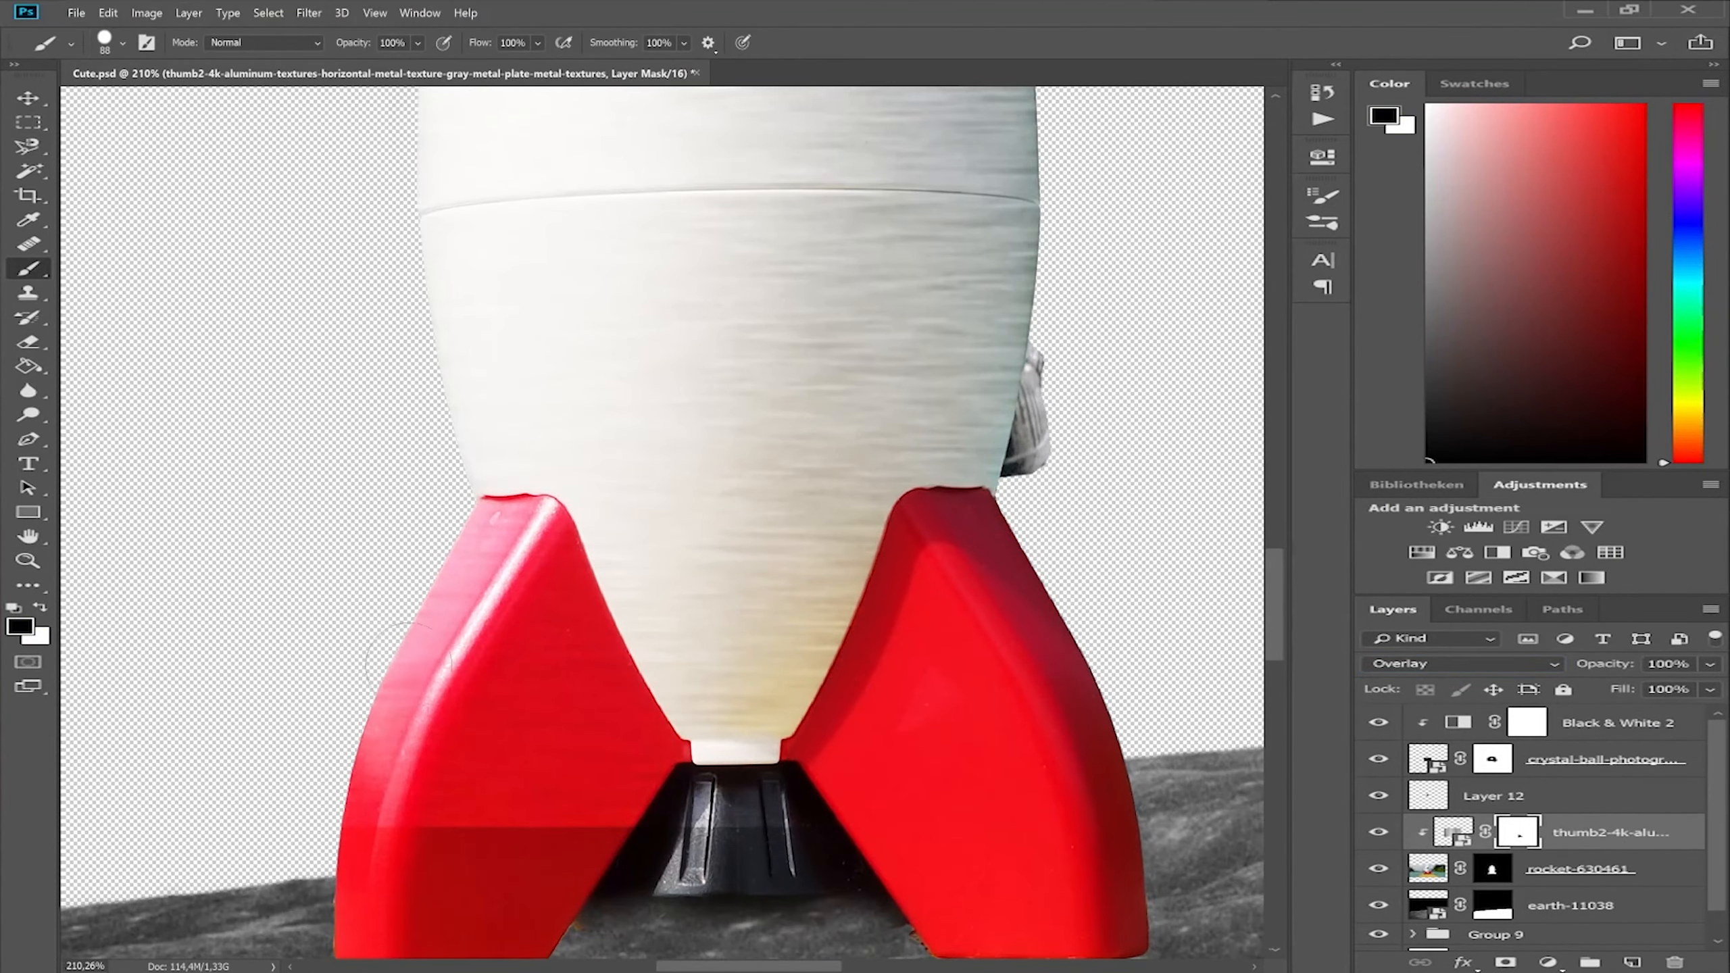
Paint over the rocket's printed numbers on the clipped layer and apply the Liquify warp of its brushed texture.
left_click_drag(409, 651, 436, 800)
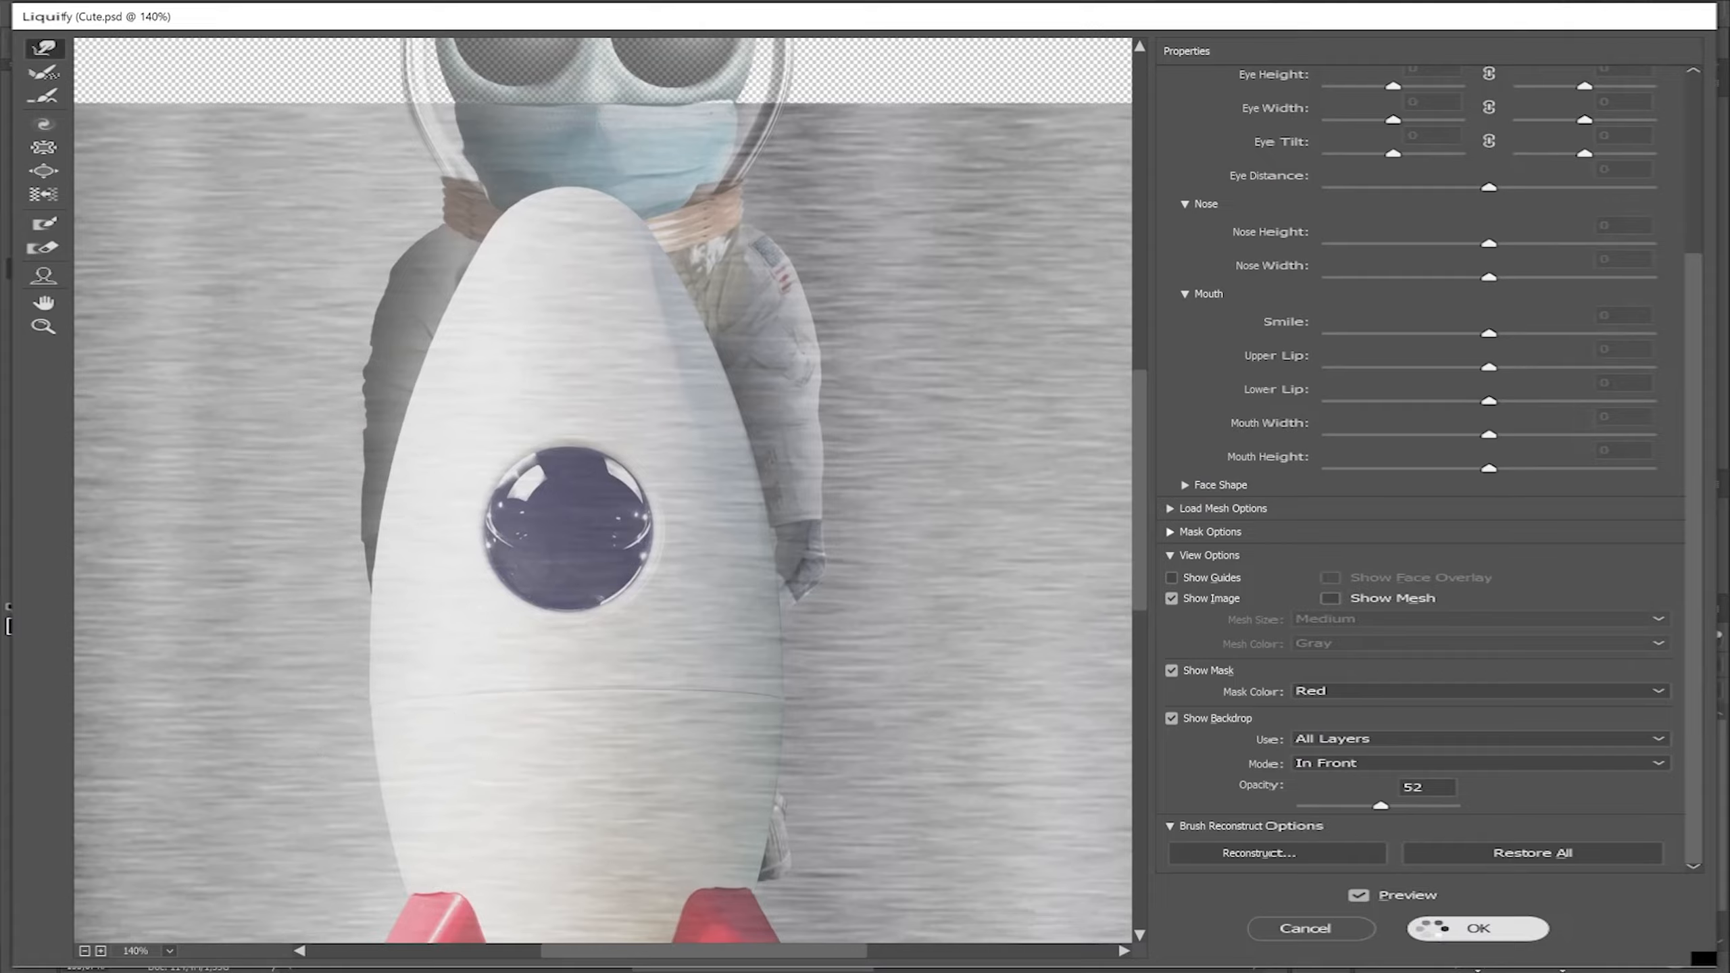
key("Return")
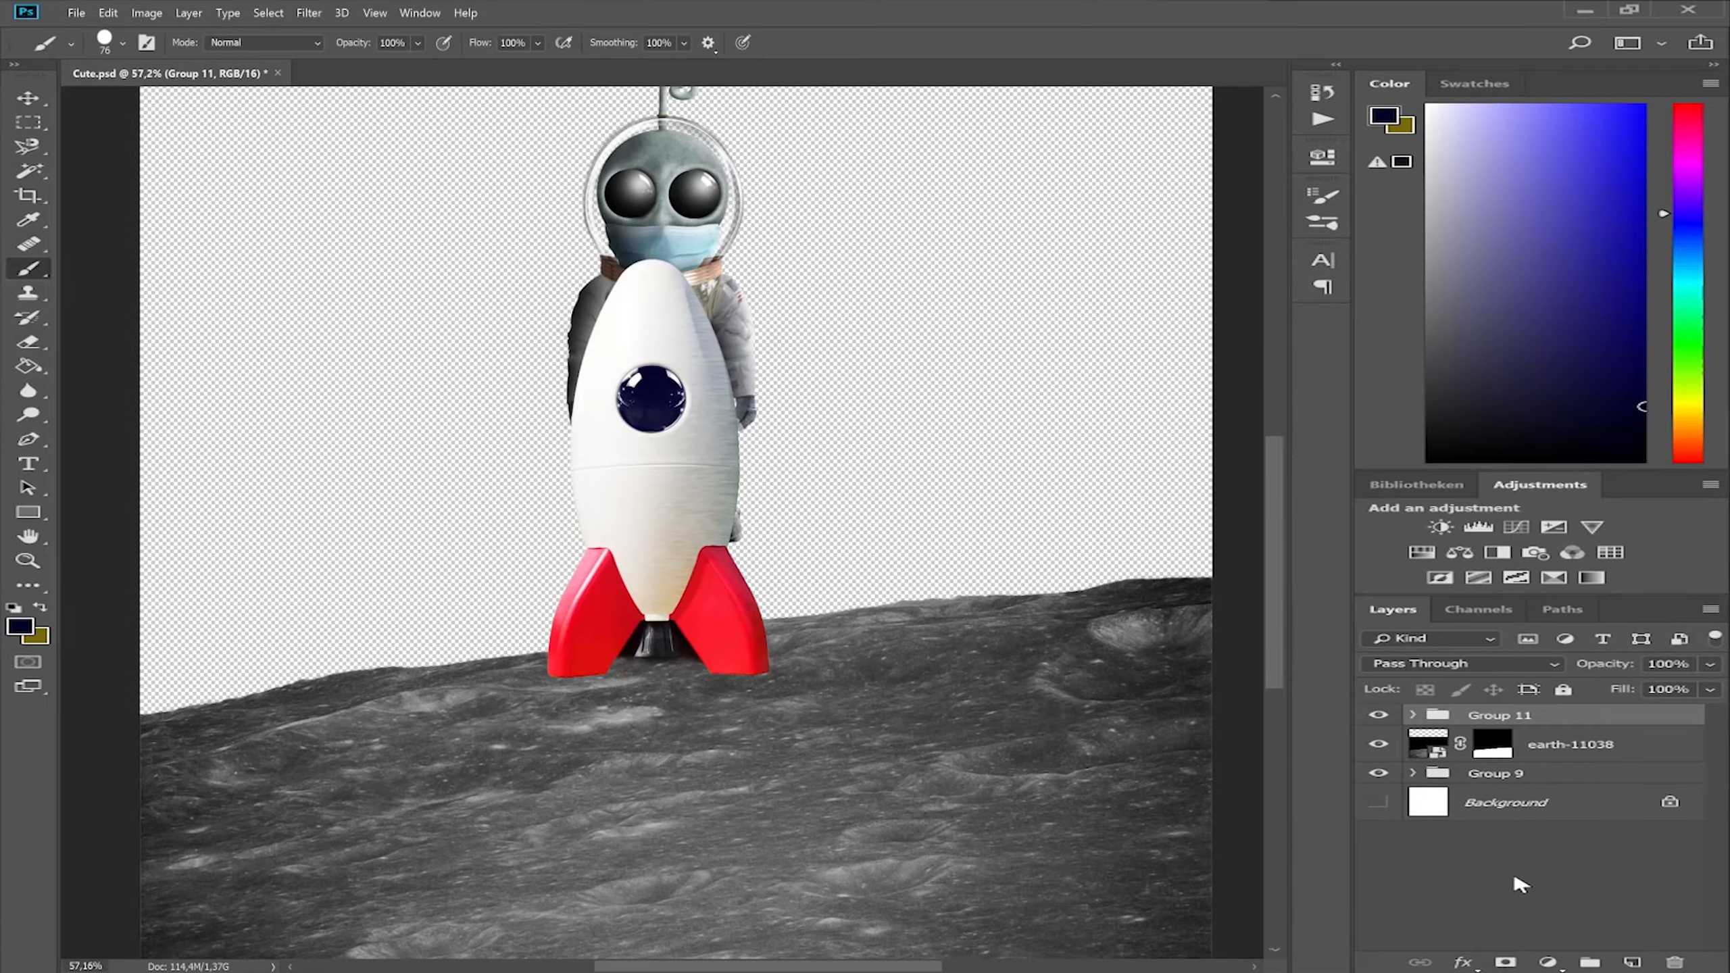
Reposition the rocket group on the lunar surface and invert the mask of its Reds Hue/Saturation adjustment.
key("ctrl+t")
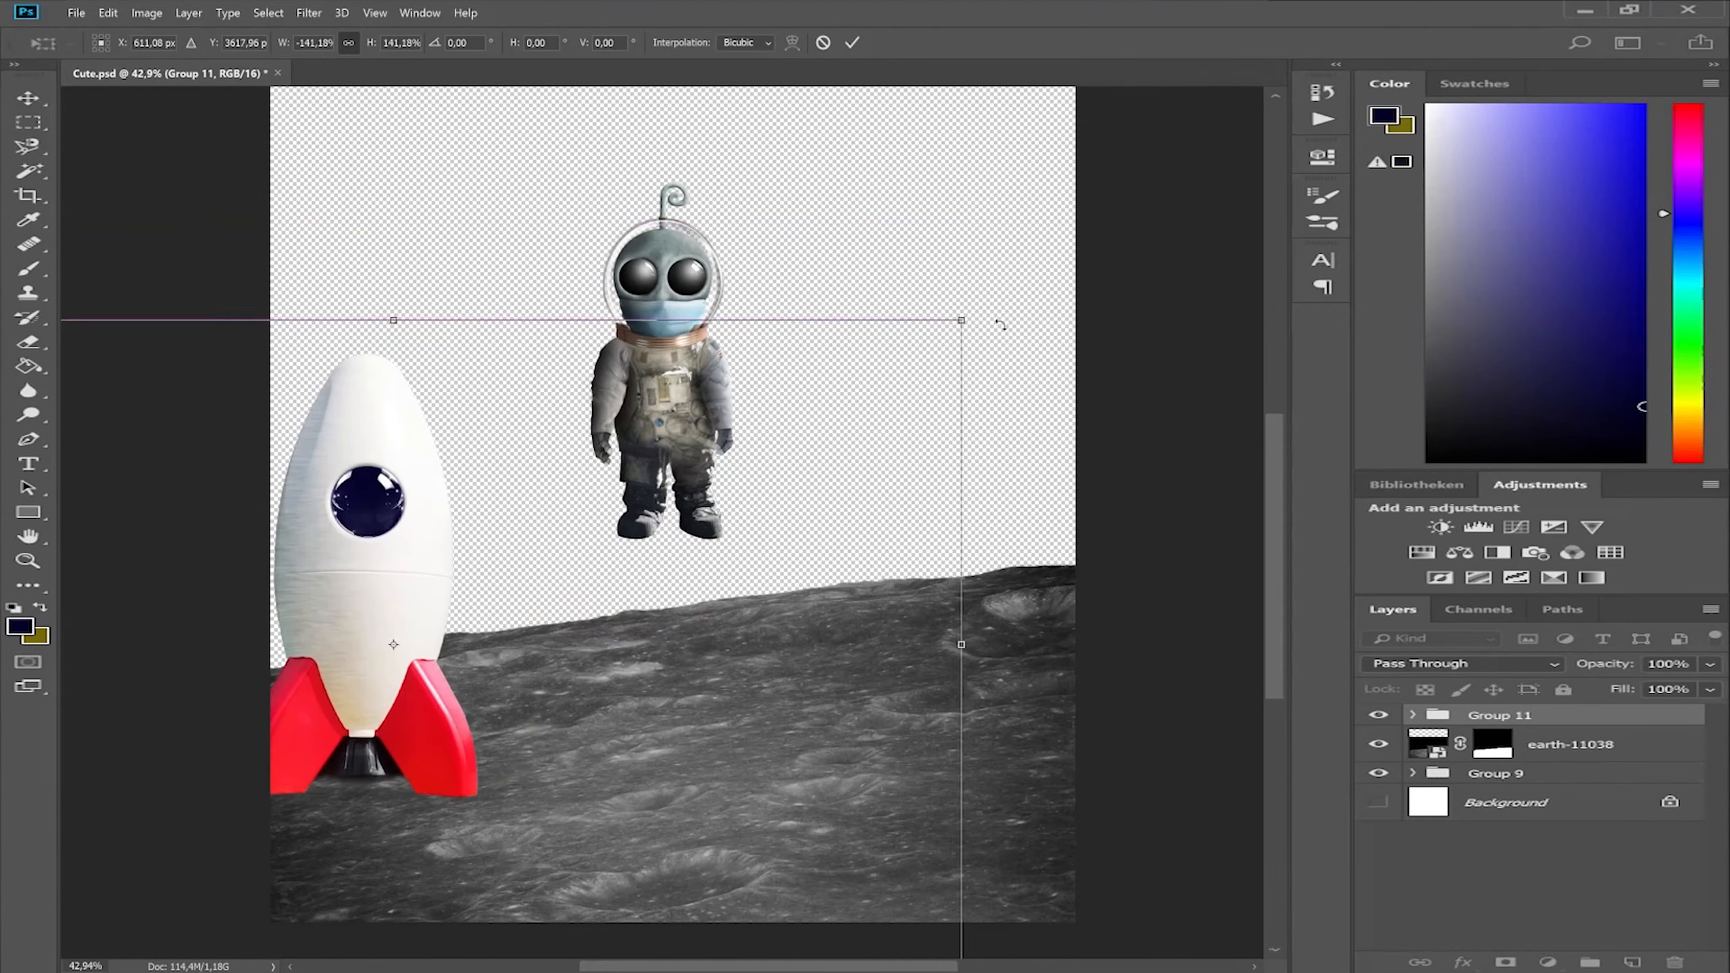
left_click_drag(650, 587, 684, 628)
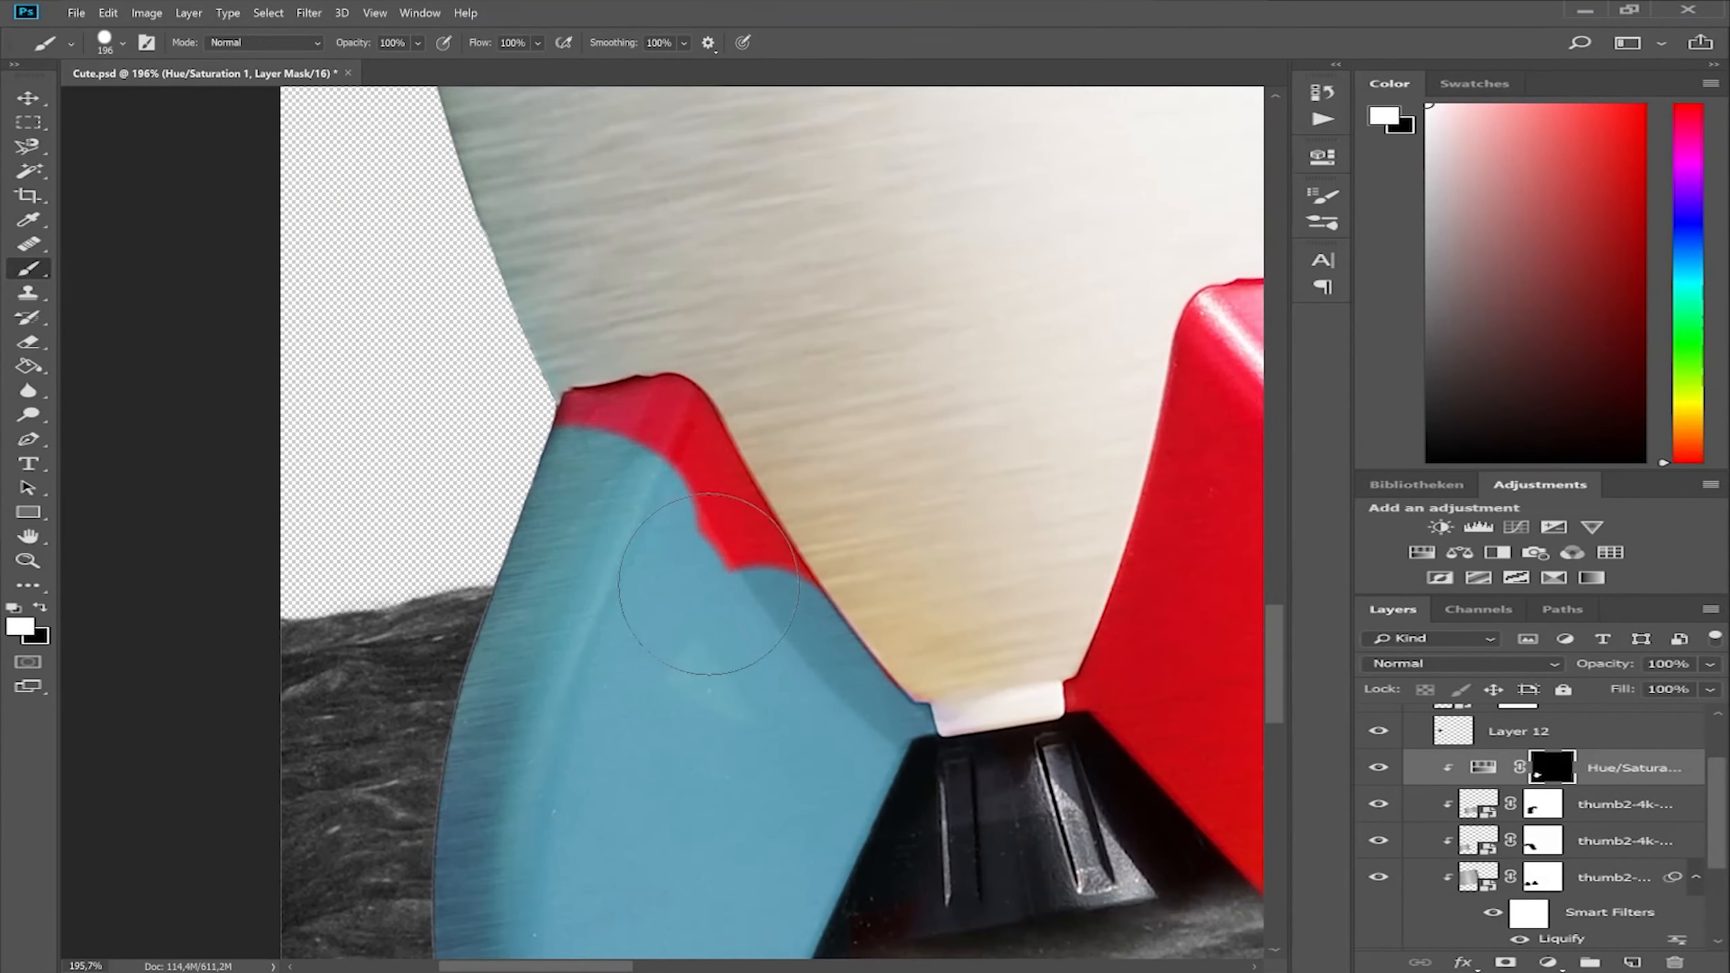
key("ctrl+i")
key("x")
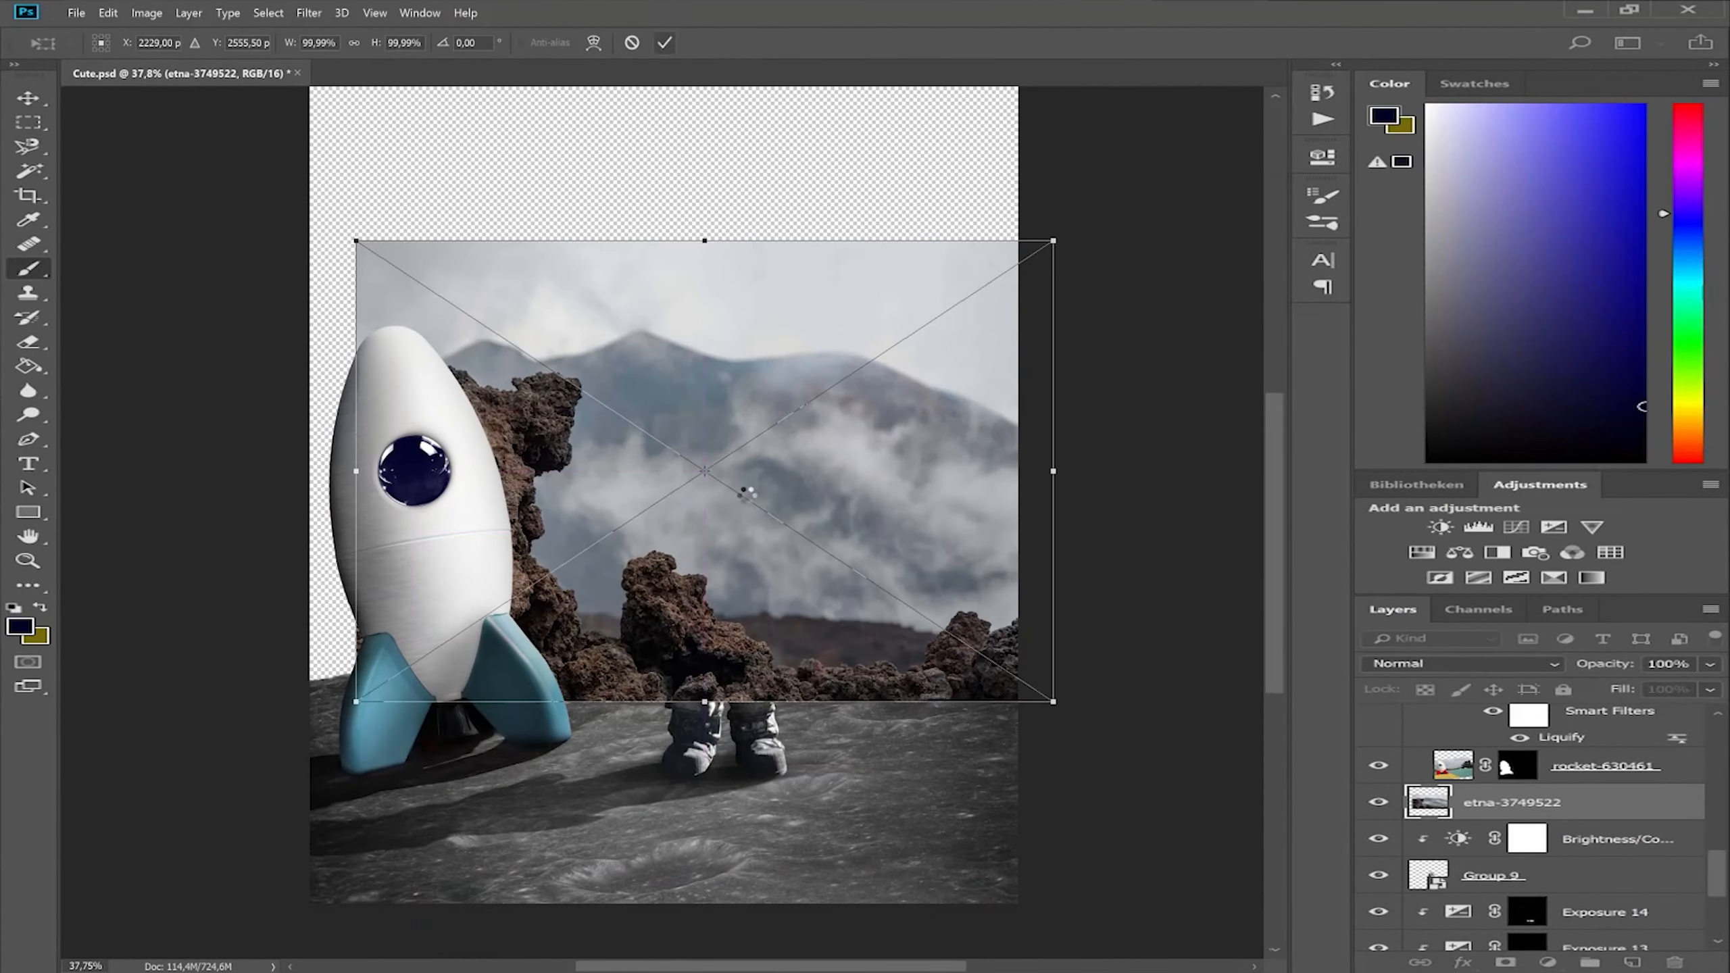
Outline the tall volcanic rock in the etna-3749522 image with the Magnetic Lasso.
scroll(683, 638, "up", 19)
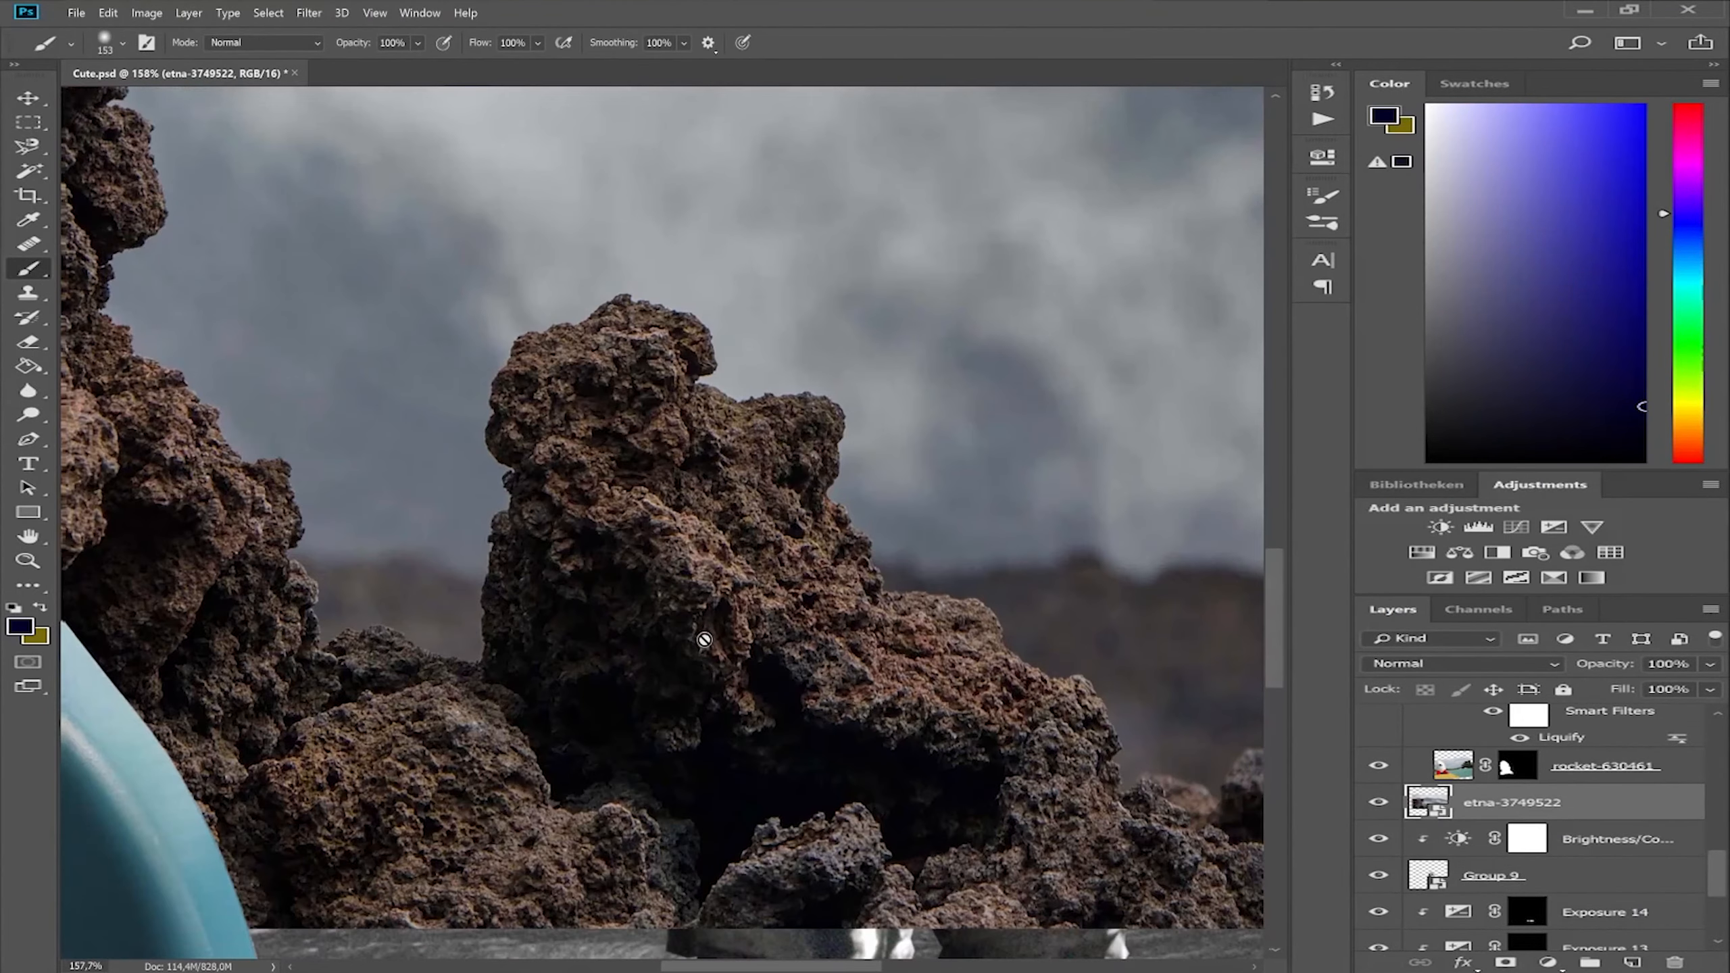
key("l")
left_click_drag(671, 630, 594, 599)
left_click(278, 684)
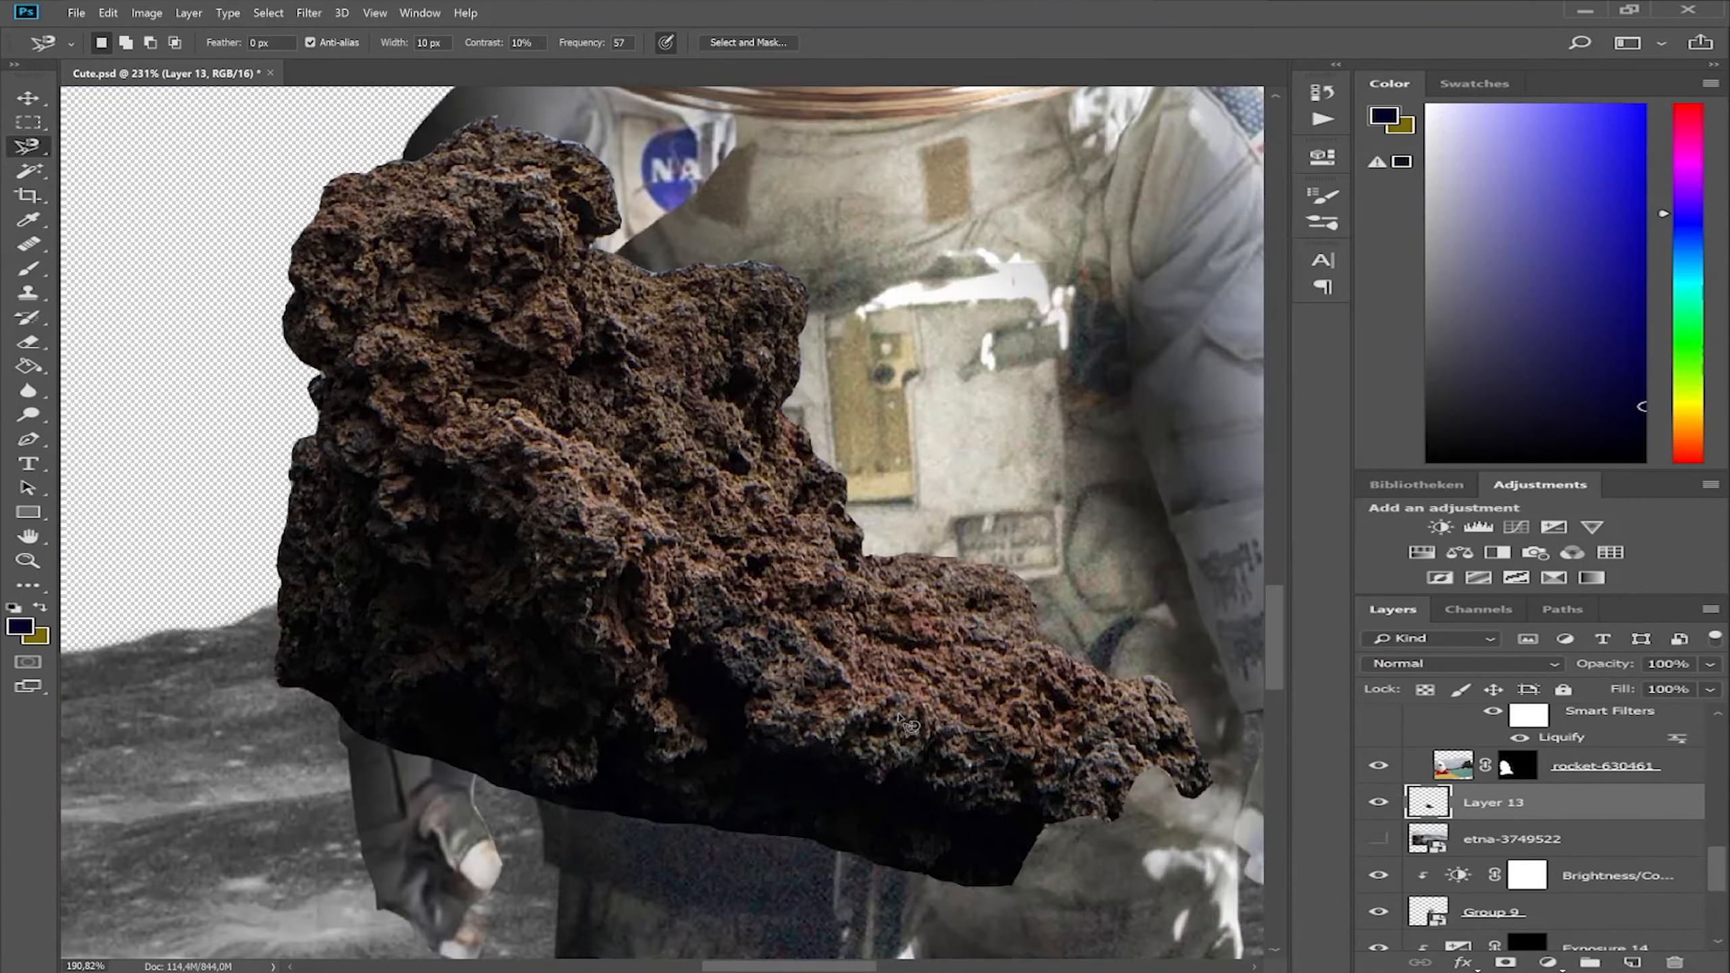
Place the cut-out rock on the lunar ground to the right of the astronaut.
scroll(661, 518, "down", 5)
left_click_drag(286, 580, 946, 653)
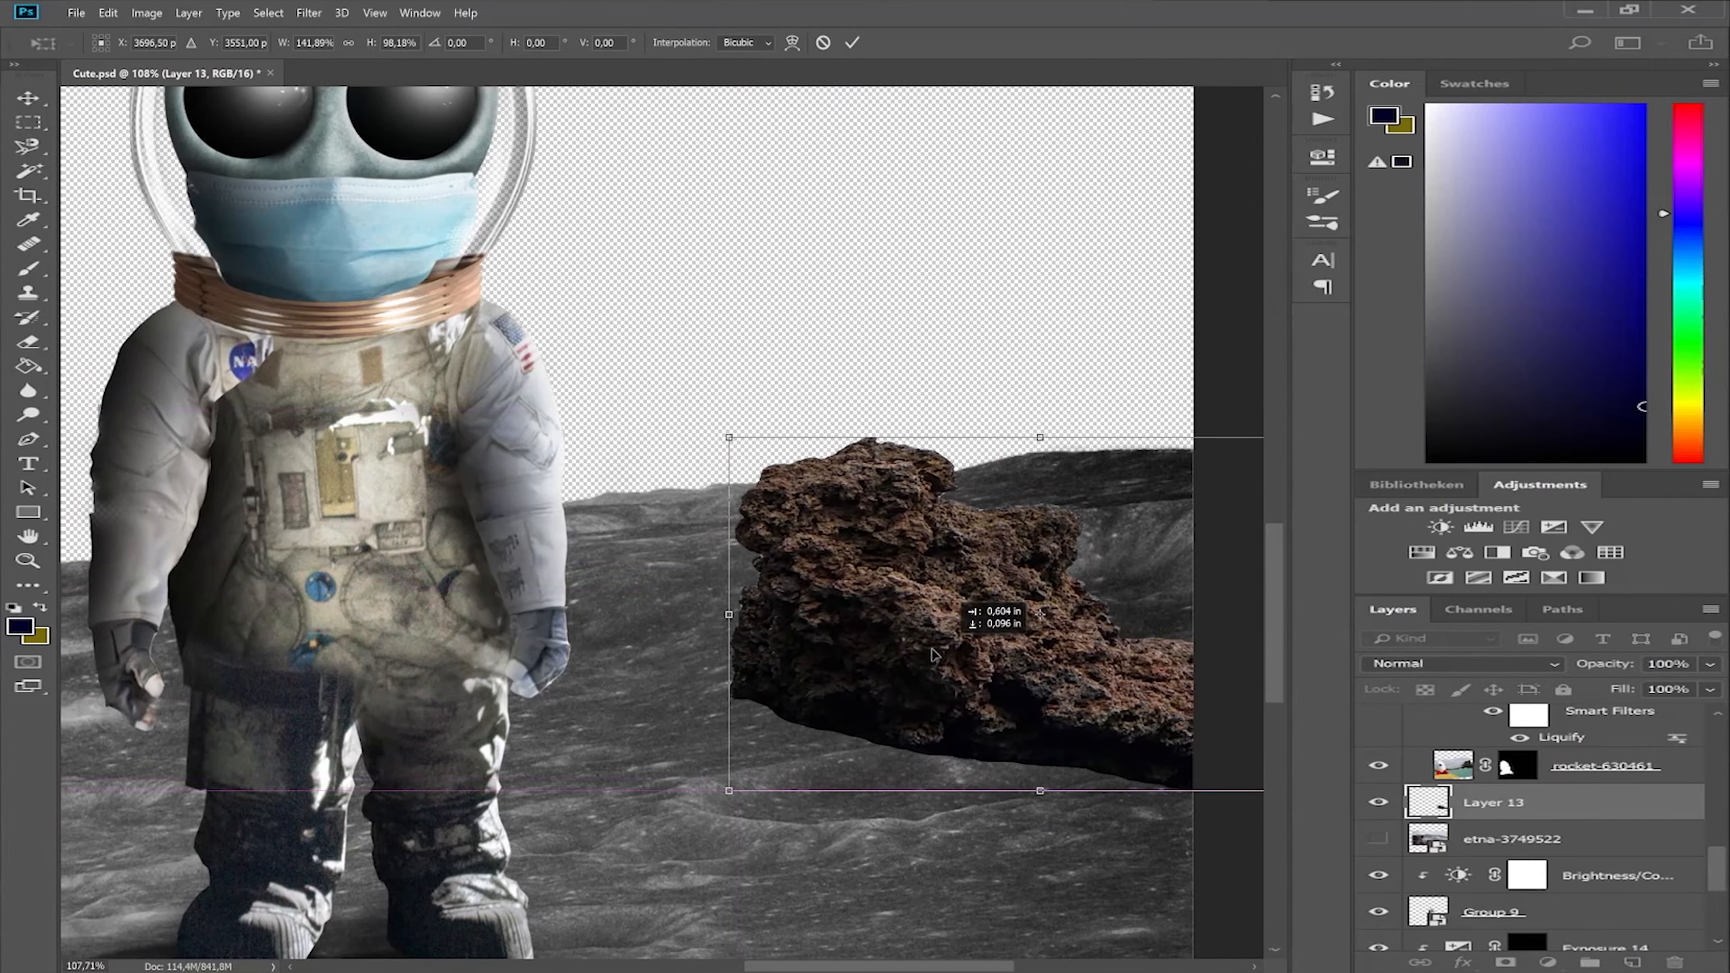
Add a layer mask to the rock and blend its base into the lunar ground with the brush.
left_click(1507, 961)
key("b")
scroll(652, 686, "up", 3)
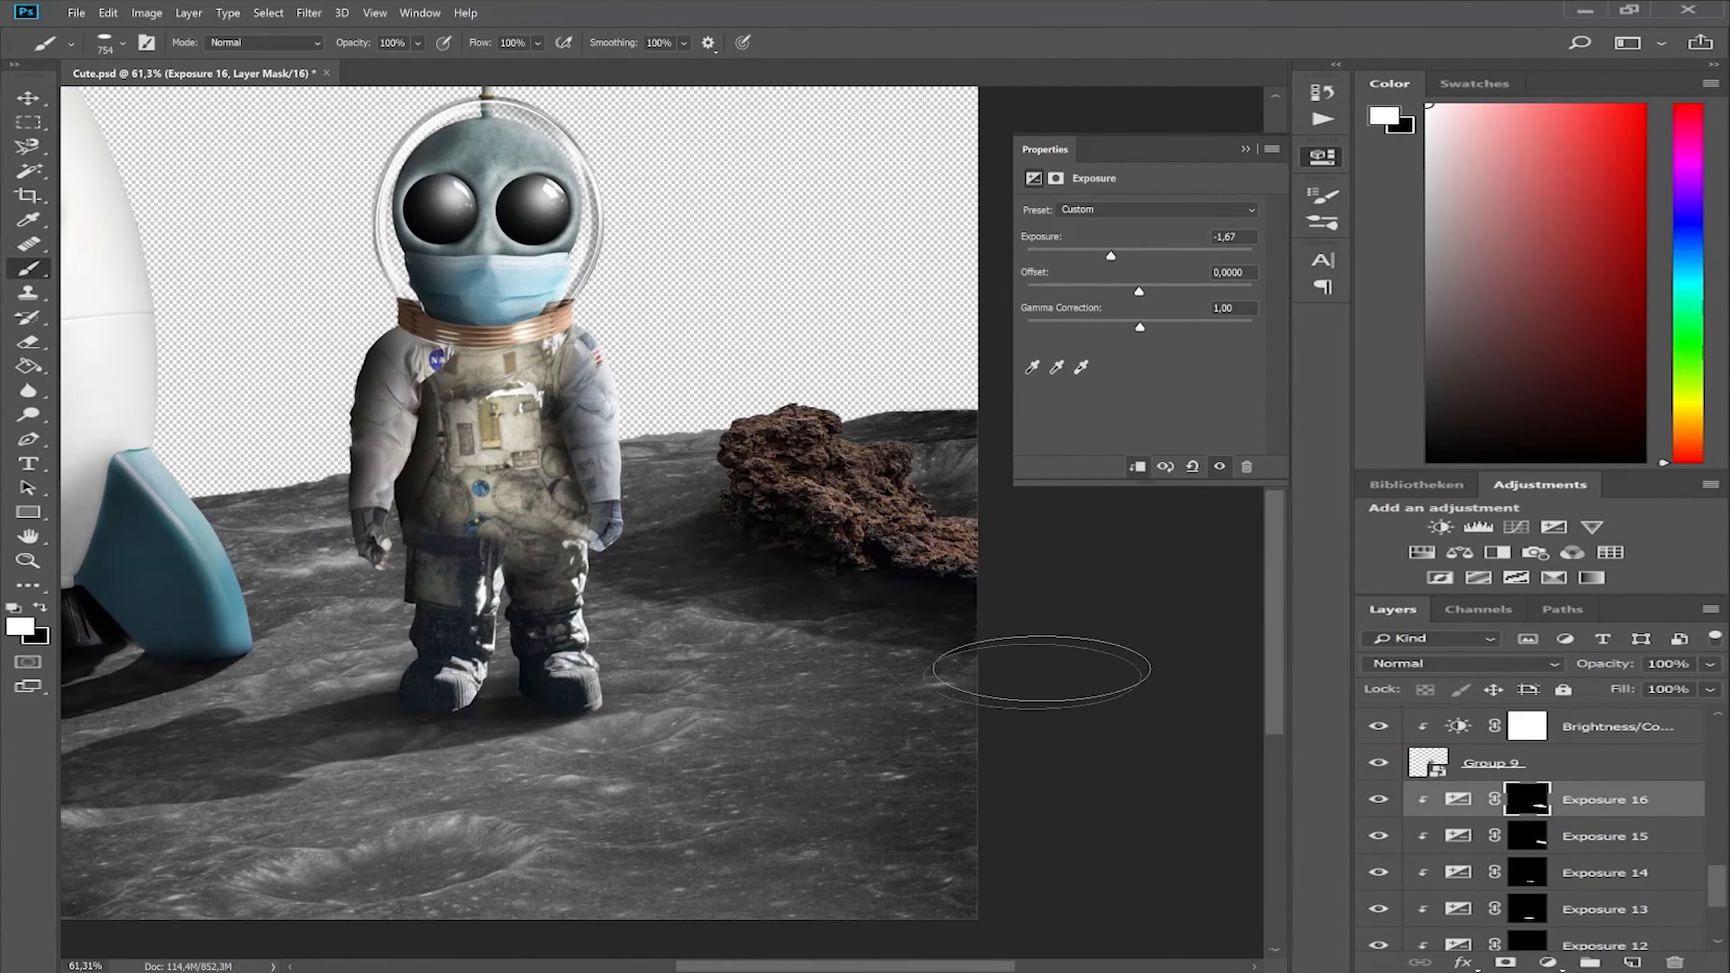
right_click(708, 477)
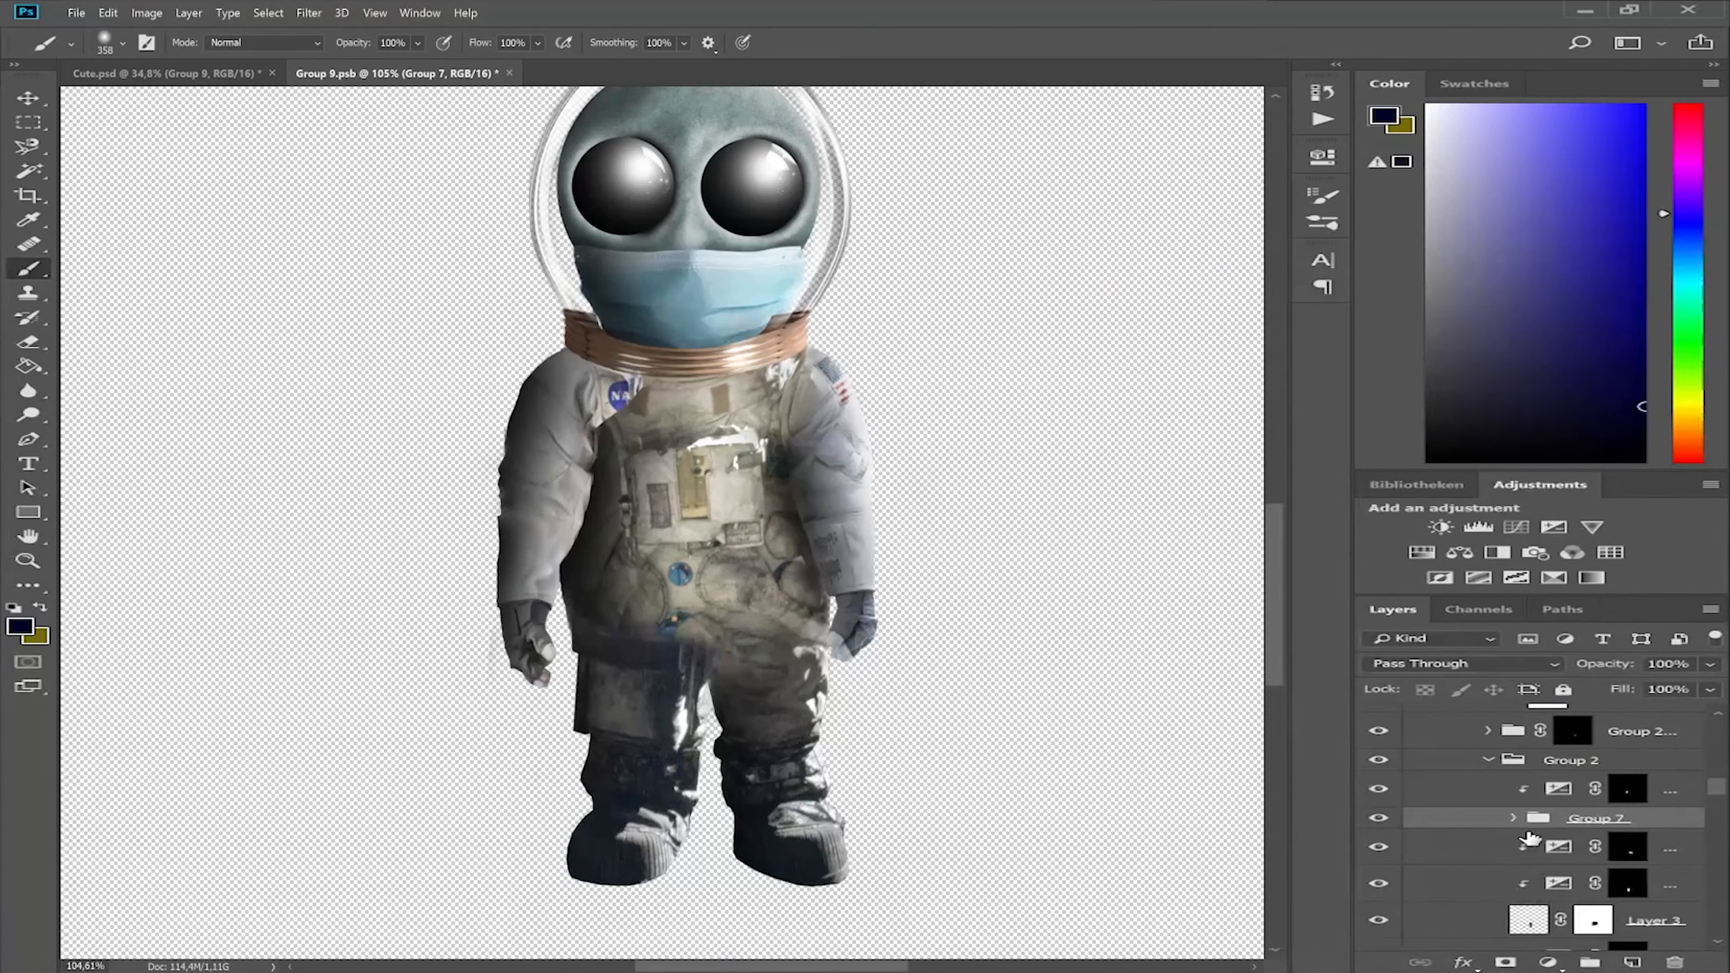
Add a layer mask to Group 7 and paint out the NASA patch beside the astronaut's shoulder.
left_click(1505, 964)
scroll(1164, 835, "up", 4)
scroll(818, 614, "up", 5)
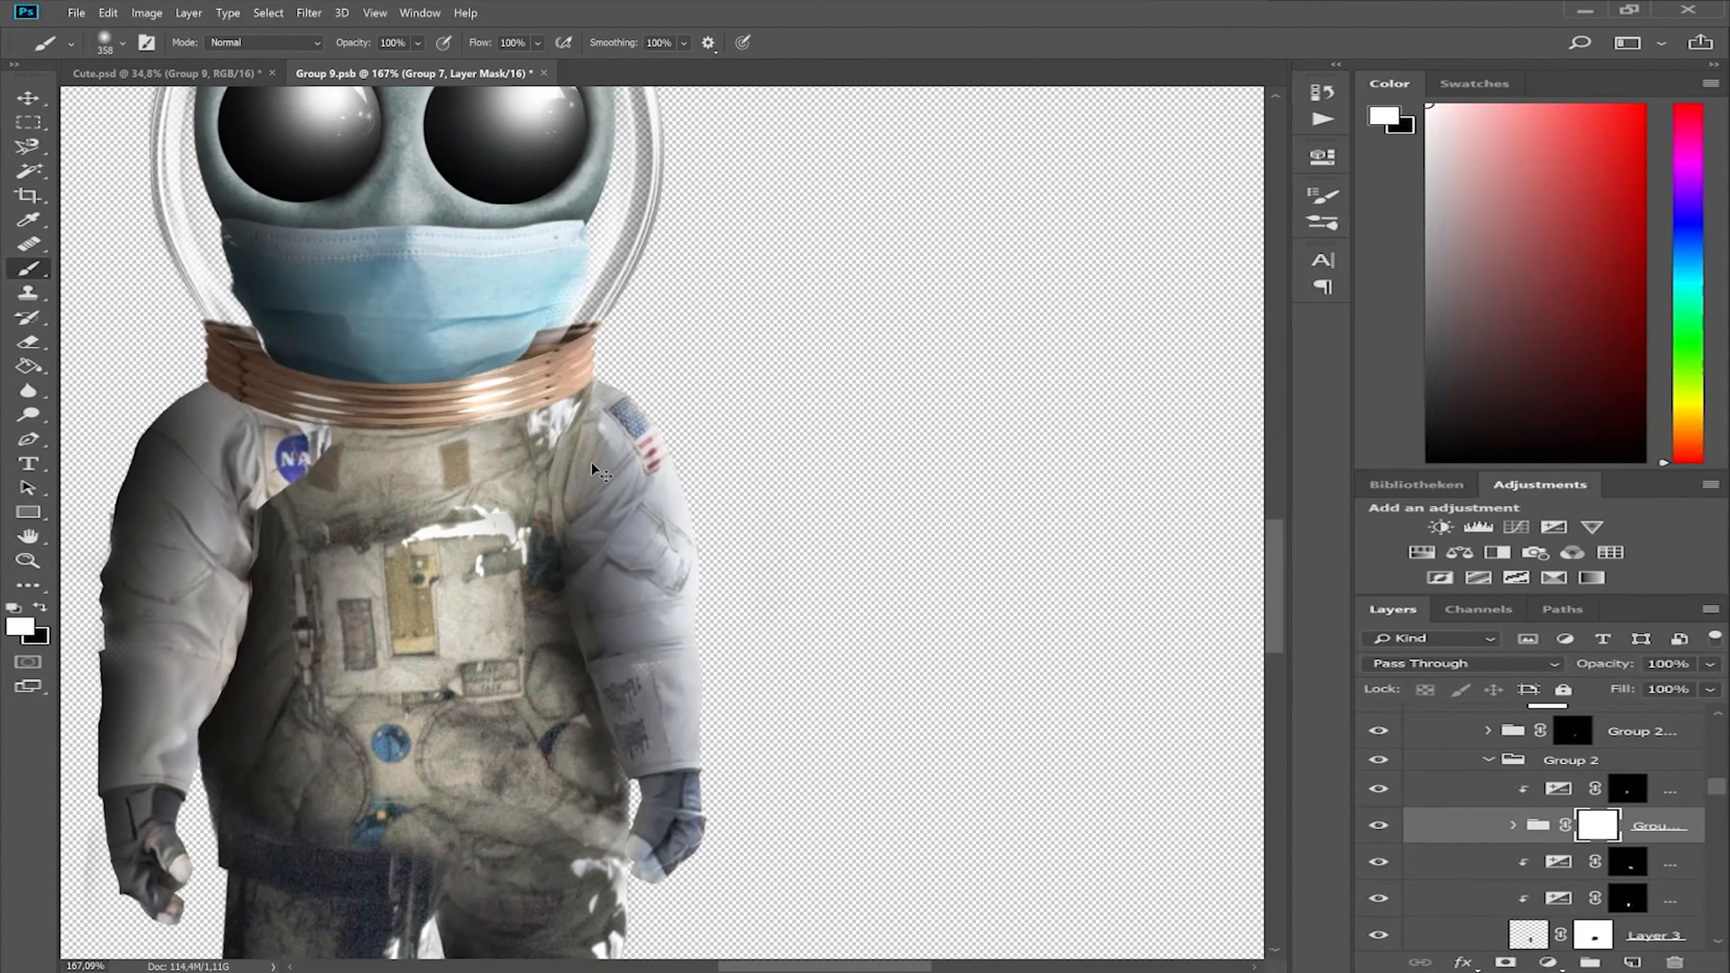
scroll(620, 507, "left", 4)
key("bracketleft")
key("bracketleft")
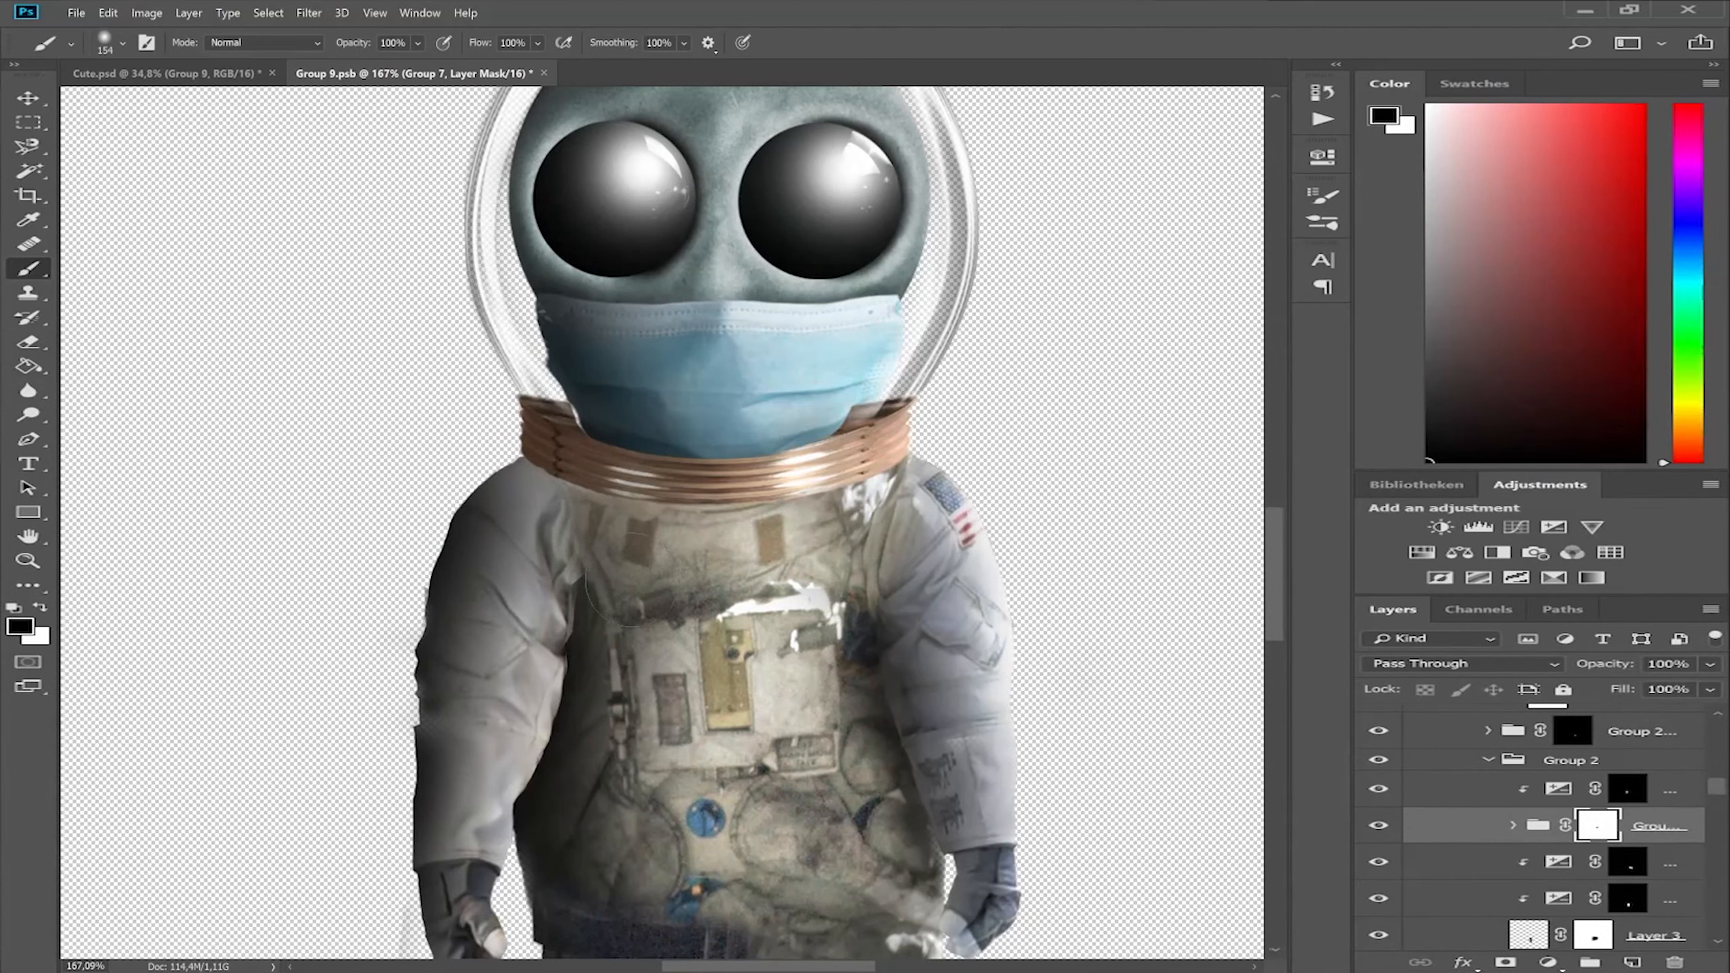
Paint on the Group 8 layer mask to clean the faint remnants around the astronaut's glove and sleeve.
scroll(750, 579, "down", 4)
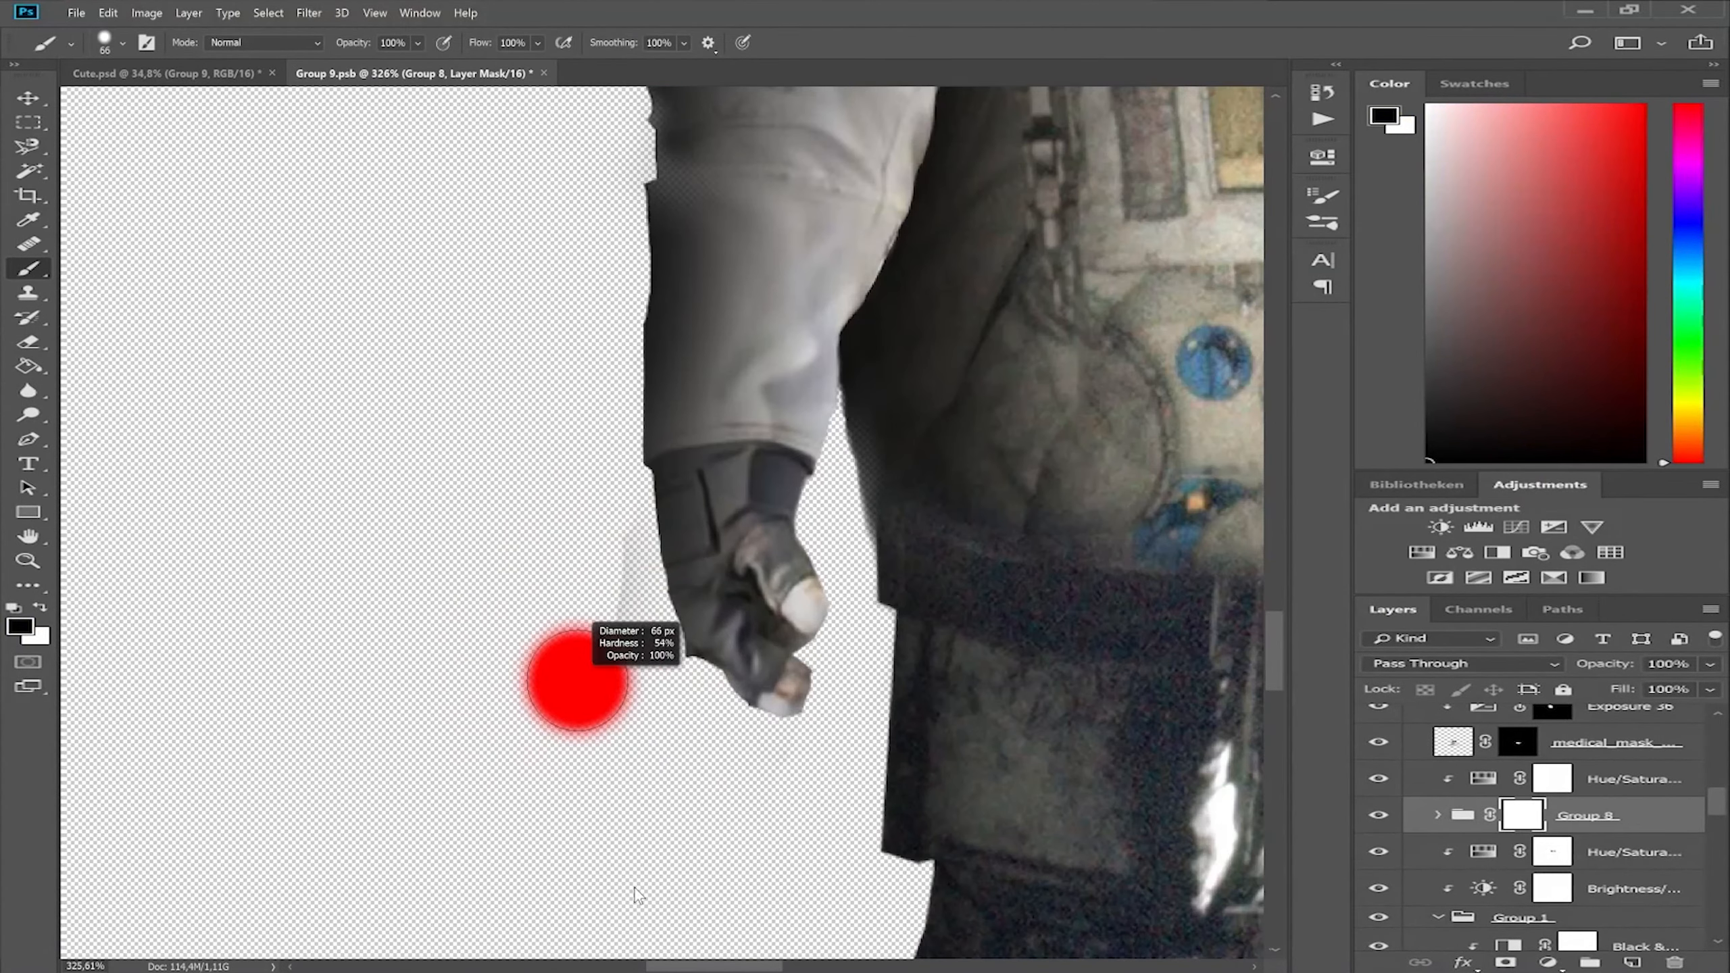
scroll(637, 895, "up", 3)
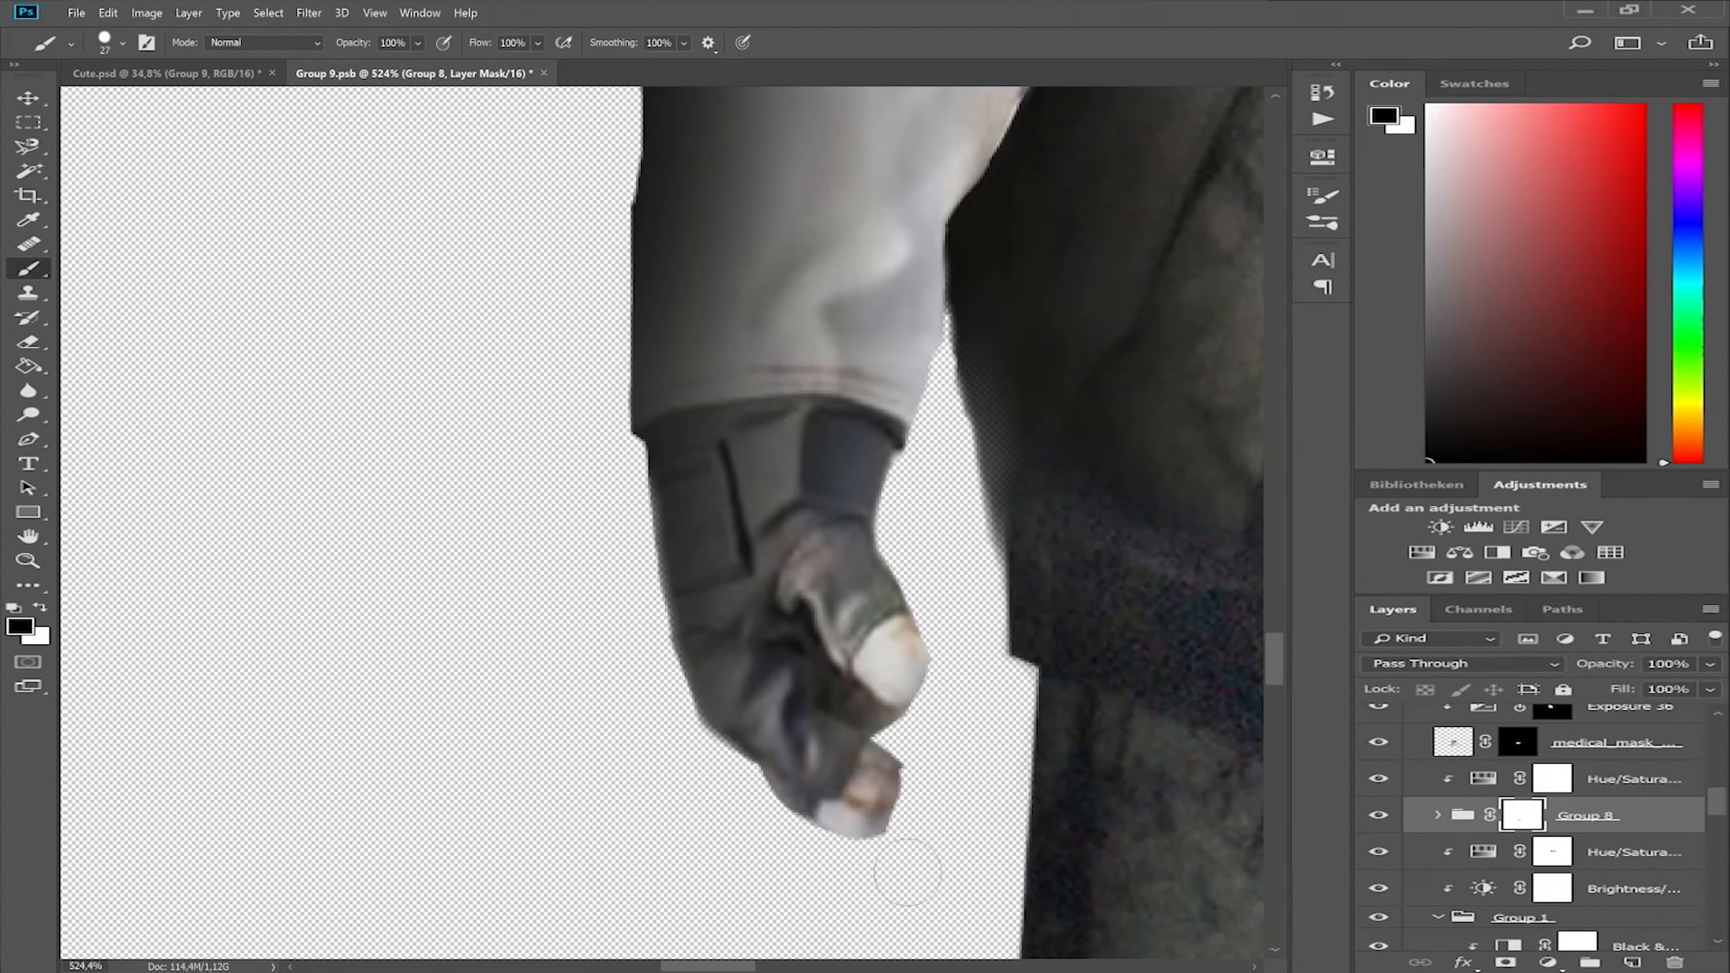
scroll(964, 517, "up", 10)
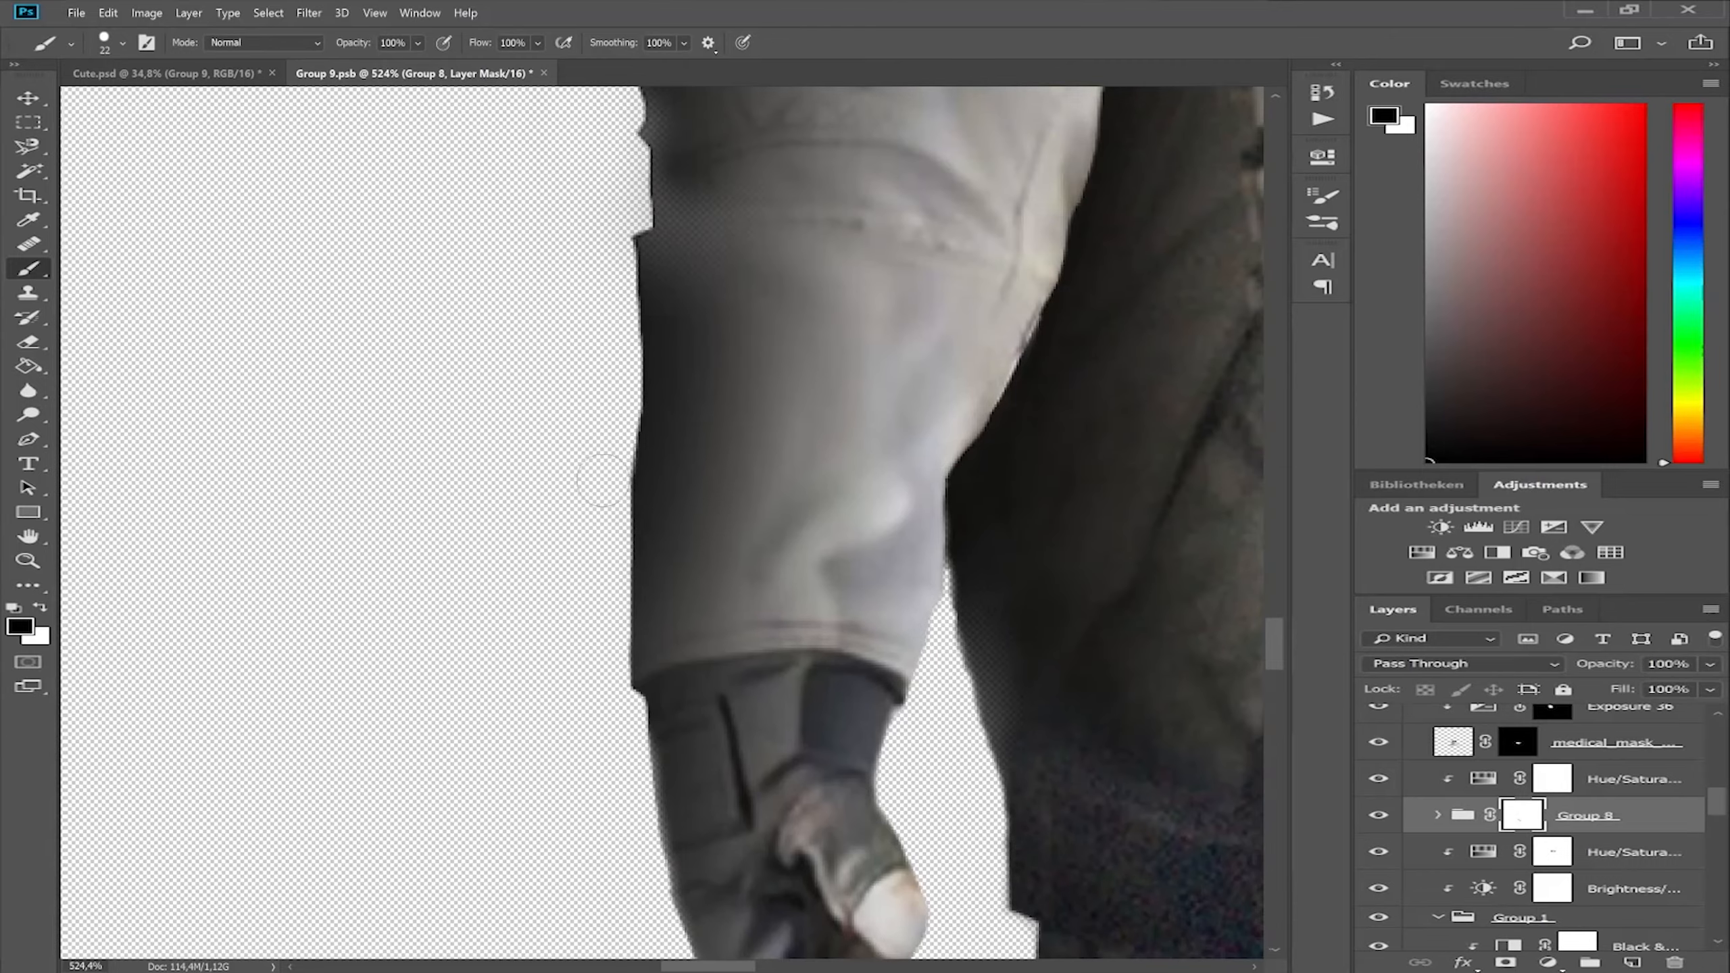
key("bracketright")
key("bracketright")
key("x")
scroll(617, 473, "down", 10)
Examine the spacesuit's layers inside Group 8, checking the Exposure adjustments' settings and the effect of Group 4's visibility.
left_click(1438, 816)
scroll(1626, 849, "down", 8)
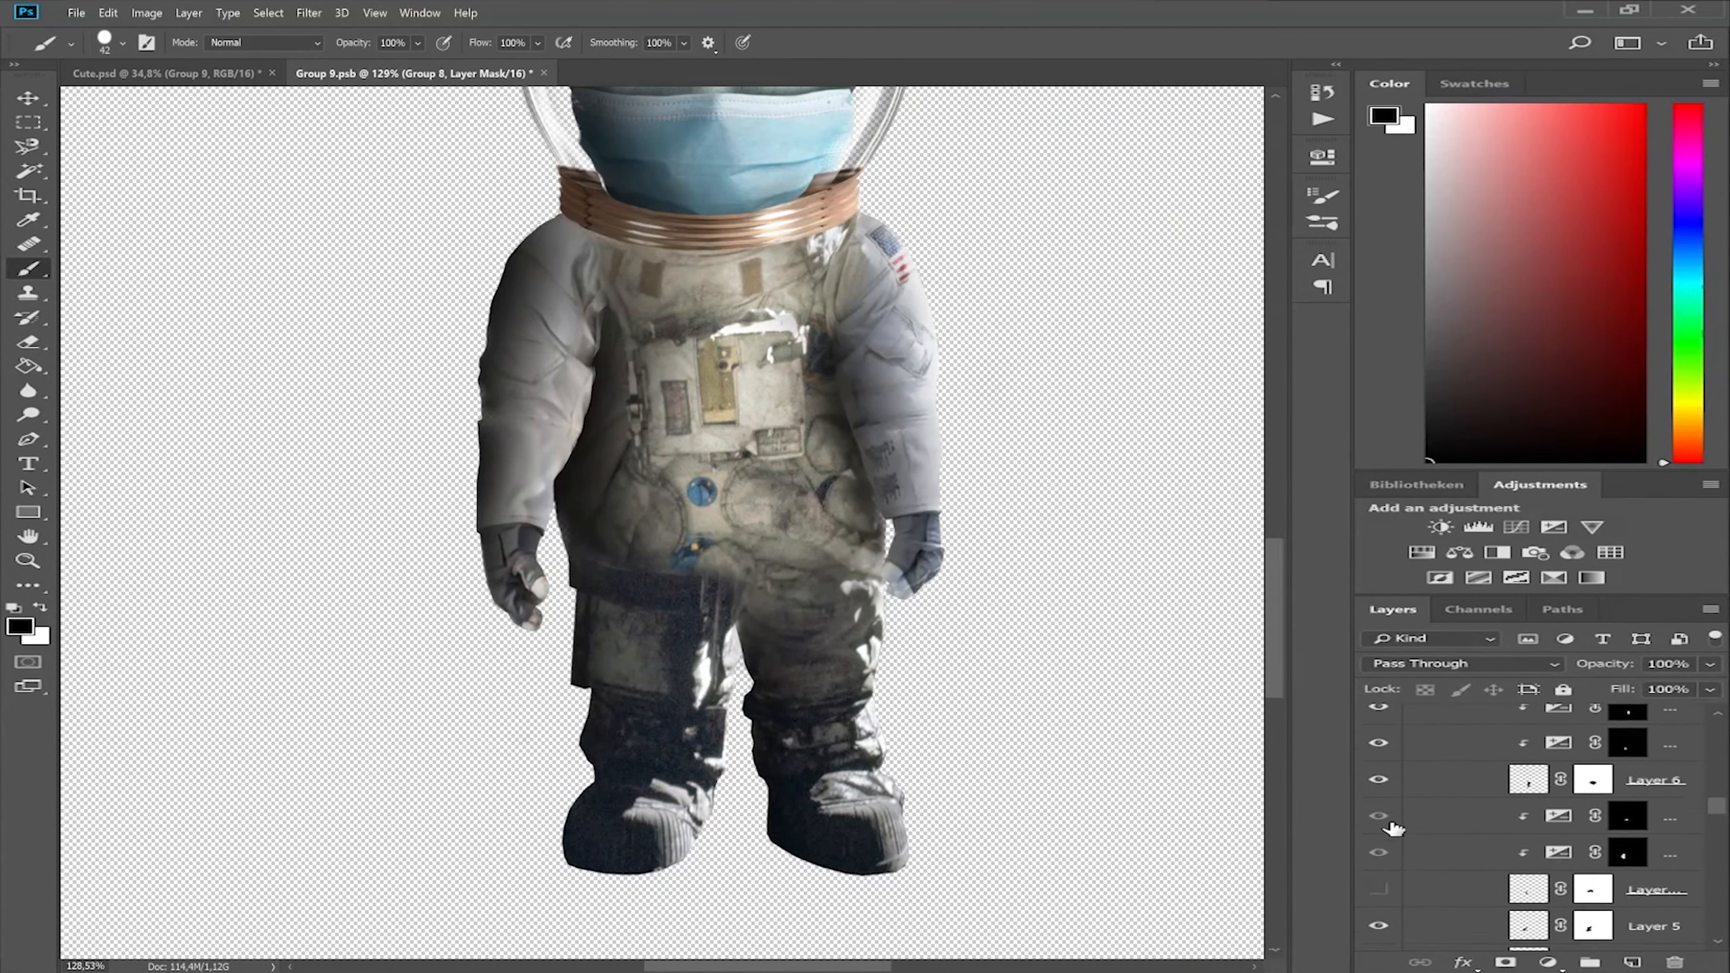
scroll(1390, 826, "down", 5)
left_click(1380, 840)
left_click(1381, 839)
double_click(1559, 841)
left_click(1559, 877)
left_click(1256, 145)
scroll(1498, 784, "down", 5)
left_click(1380, 858)
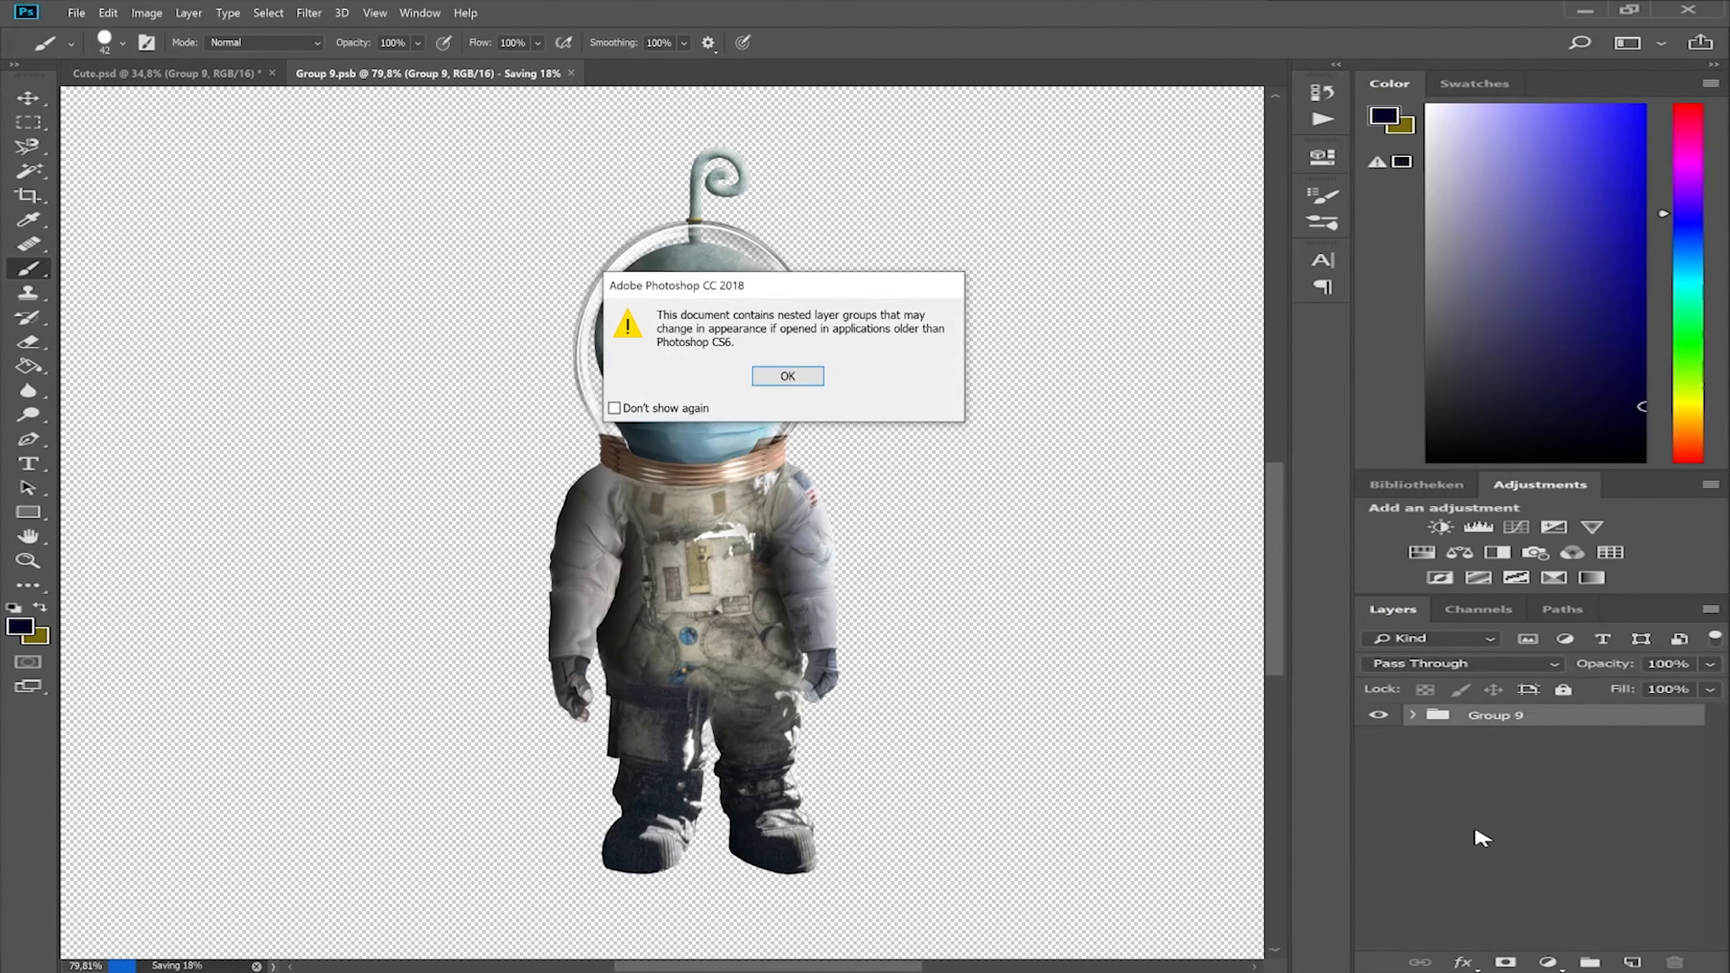
Save the edited Group 9.psb and return to the Cute.psd composite for a closer view of the astronaut.
key("Return")
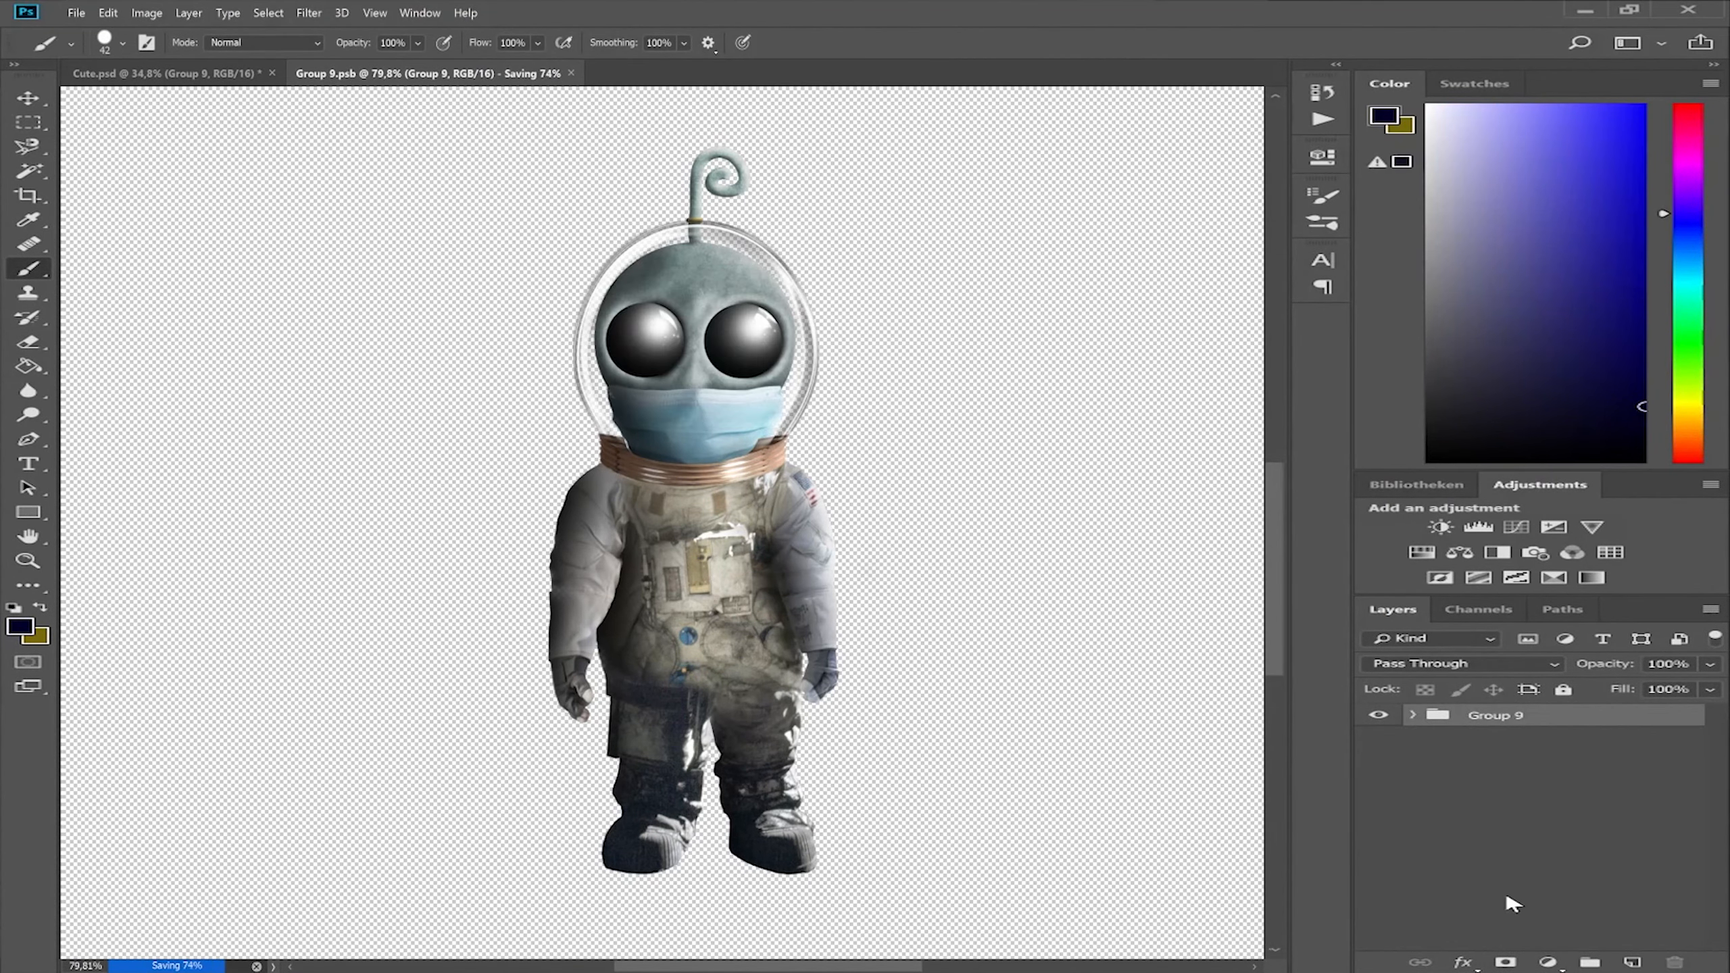
left_click(211, 81)
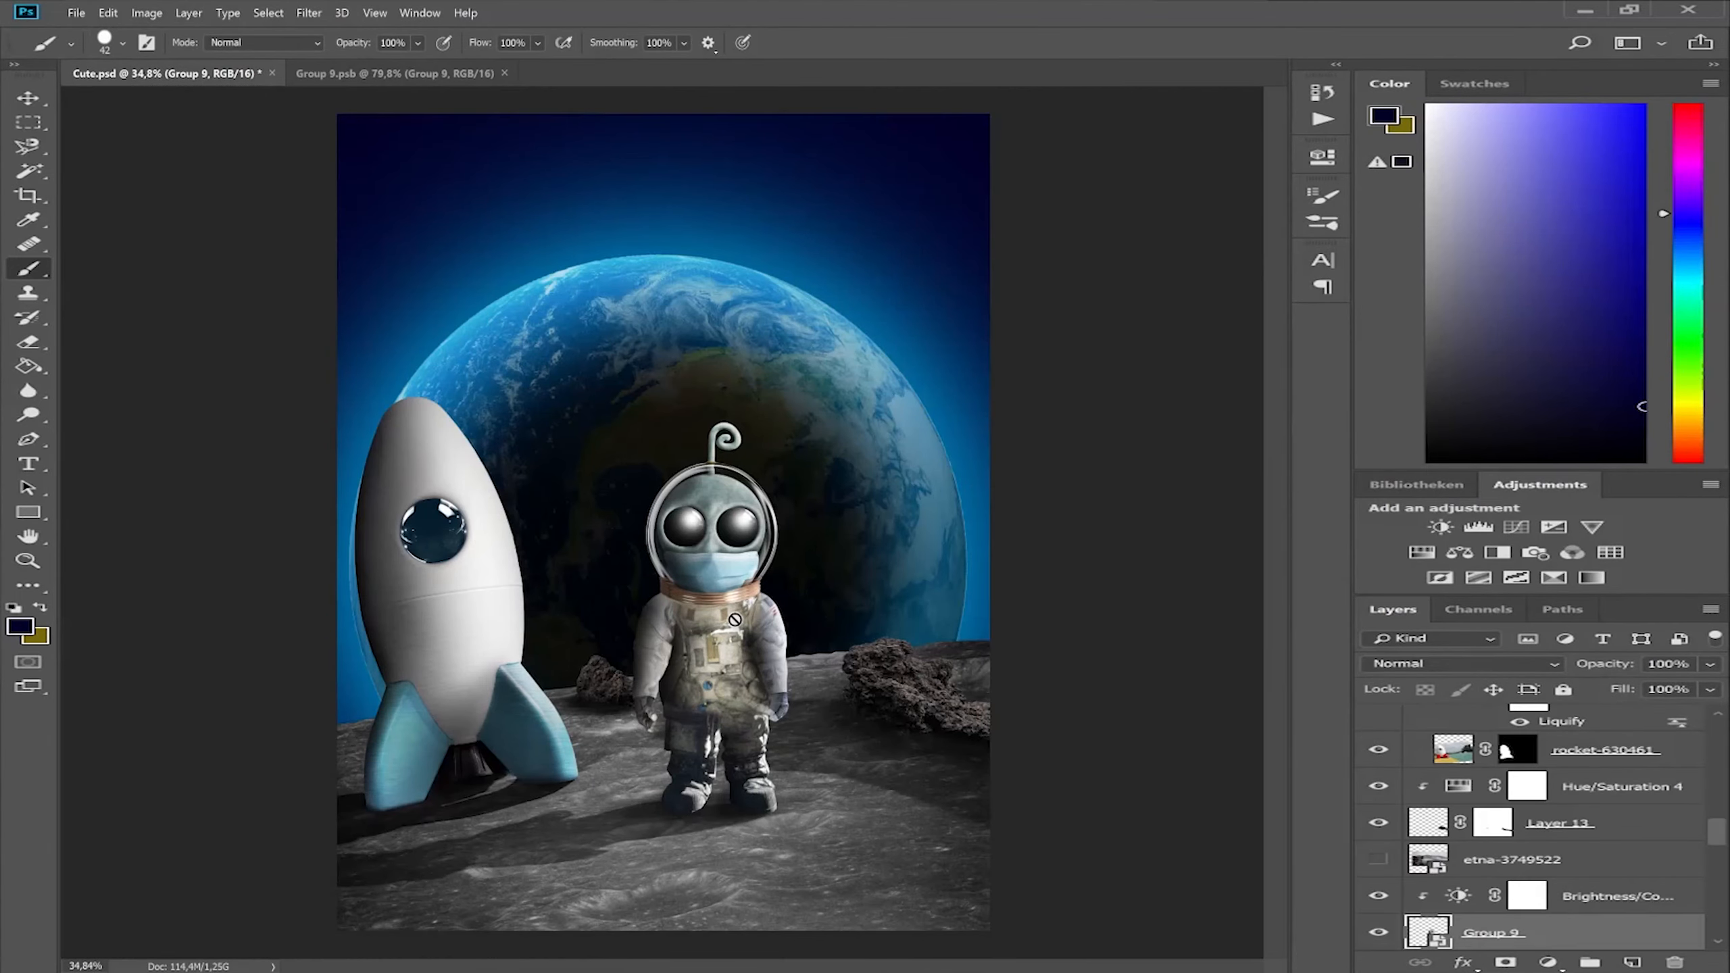
scroll(734, 619, "up", 2)
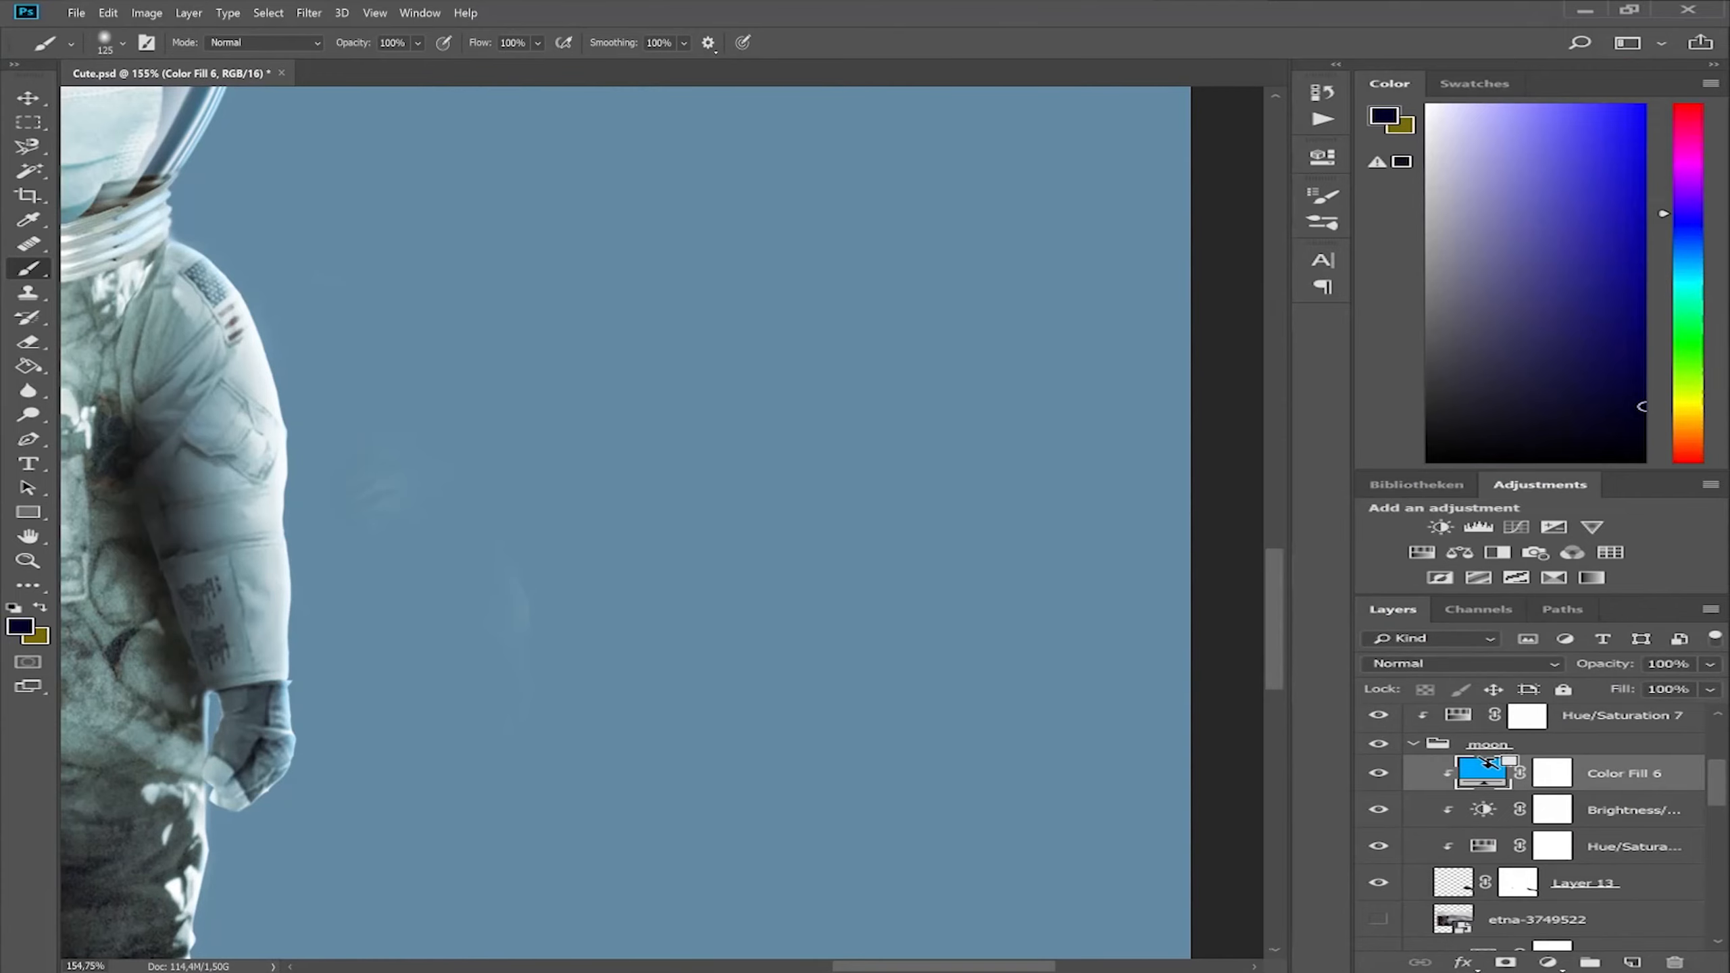
Change the moon group's Color Fill 6 to light blue 00c0ff and open its layer style options.
left_click(1413, 744)
scroll(1630, 870, "up", 3)
left_click(1414, 717)
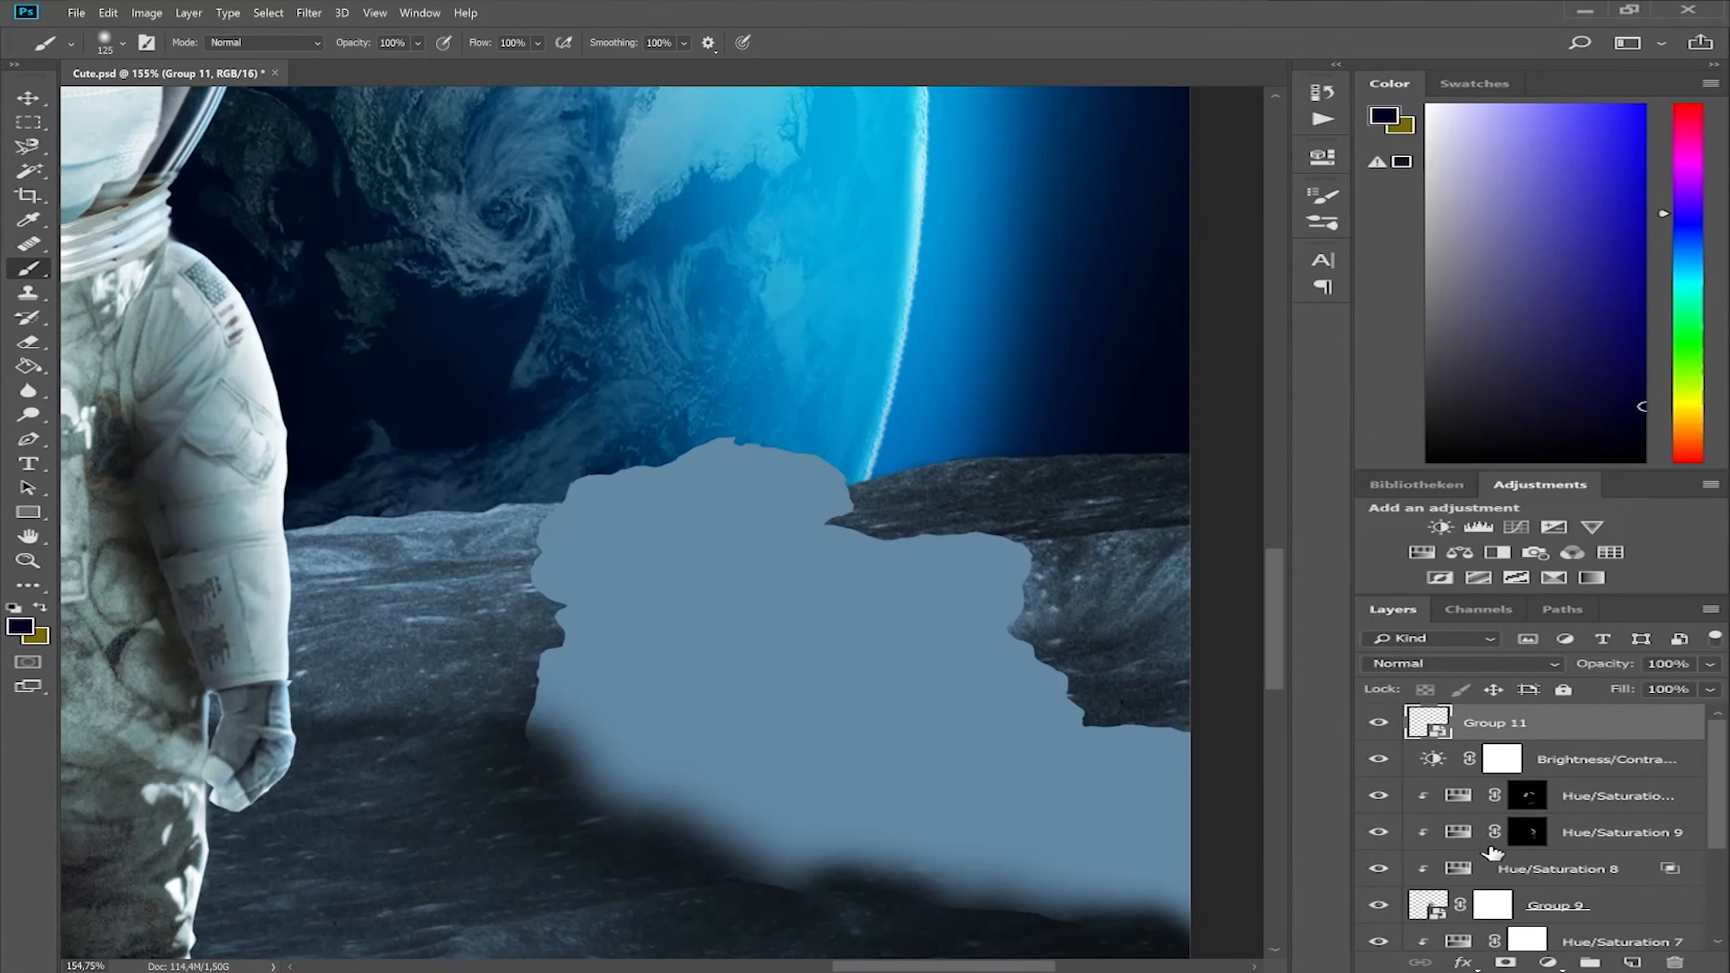
scroll(1534, 850, "down", 2)
scroll(1537, 856, "down", 3)
left_click(1413, 809)
double_click(1483, 836)
left_click_drag(1252, 453, 1259, 485)
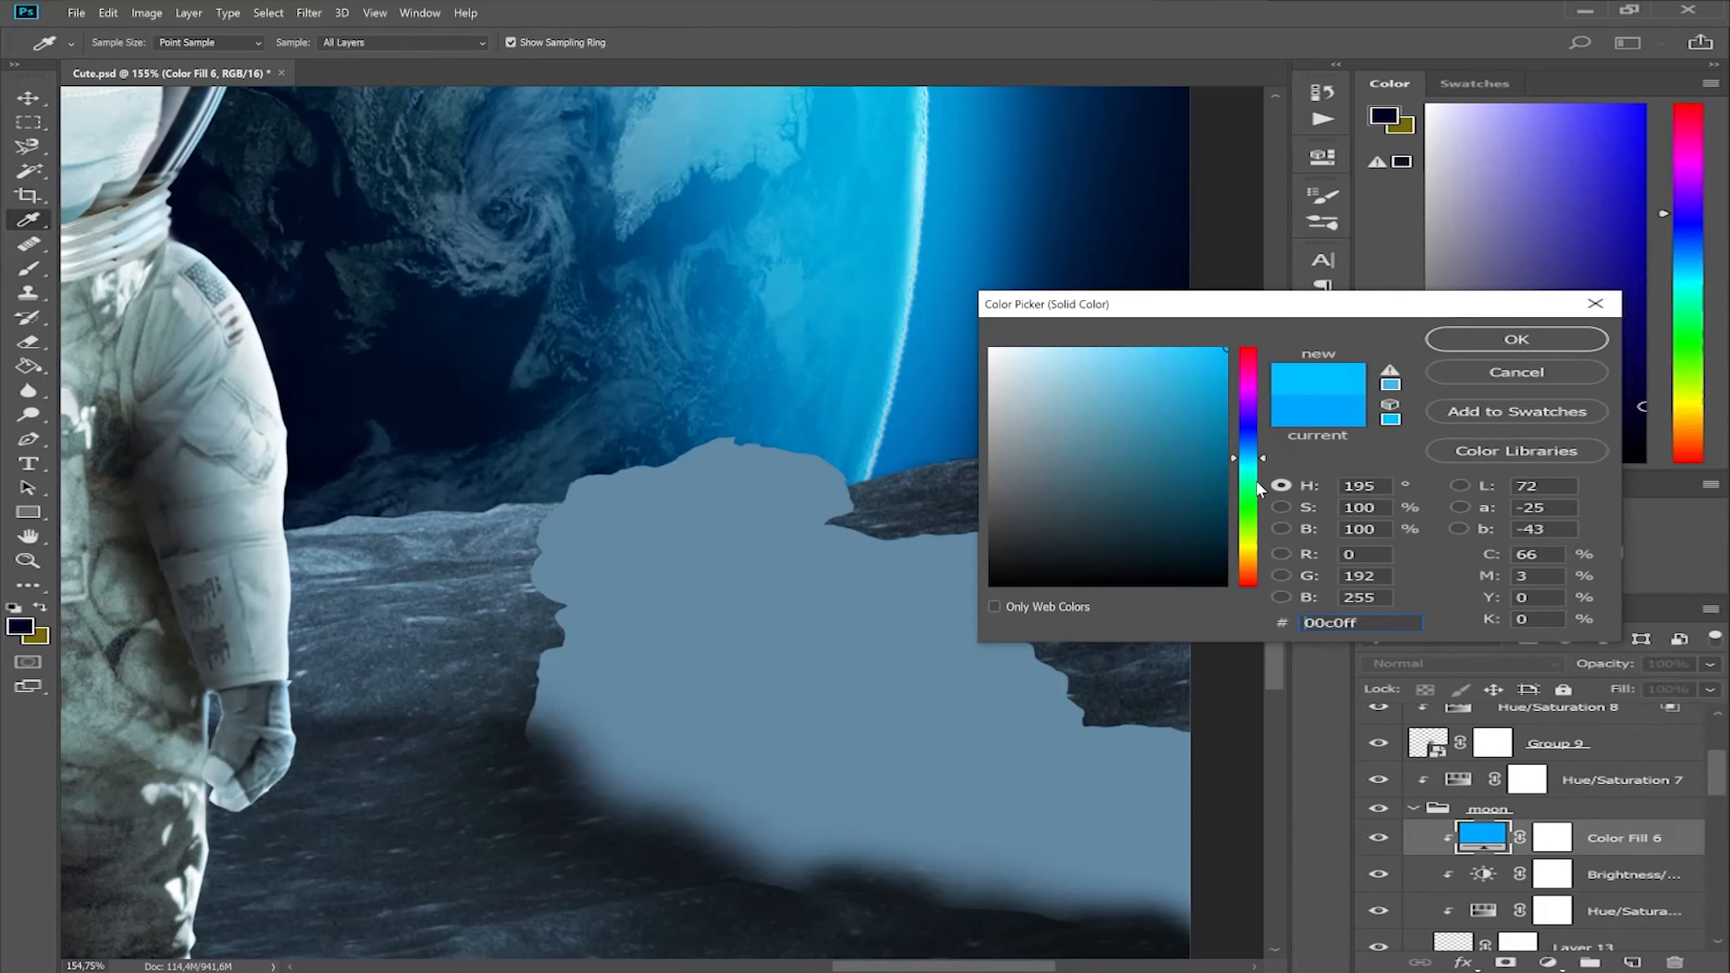
left_click(1517, 339)
double_click(1626, 824)
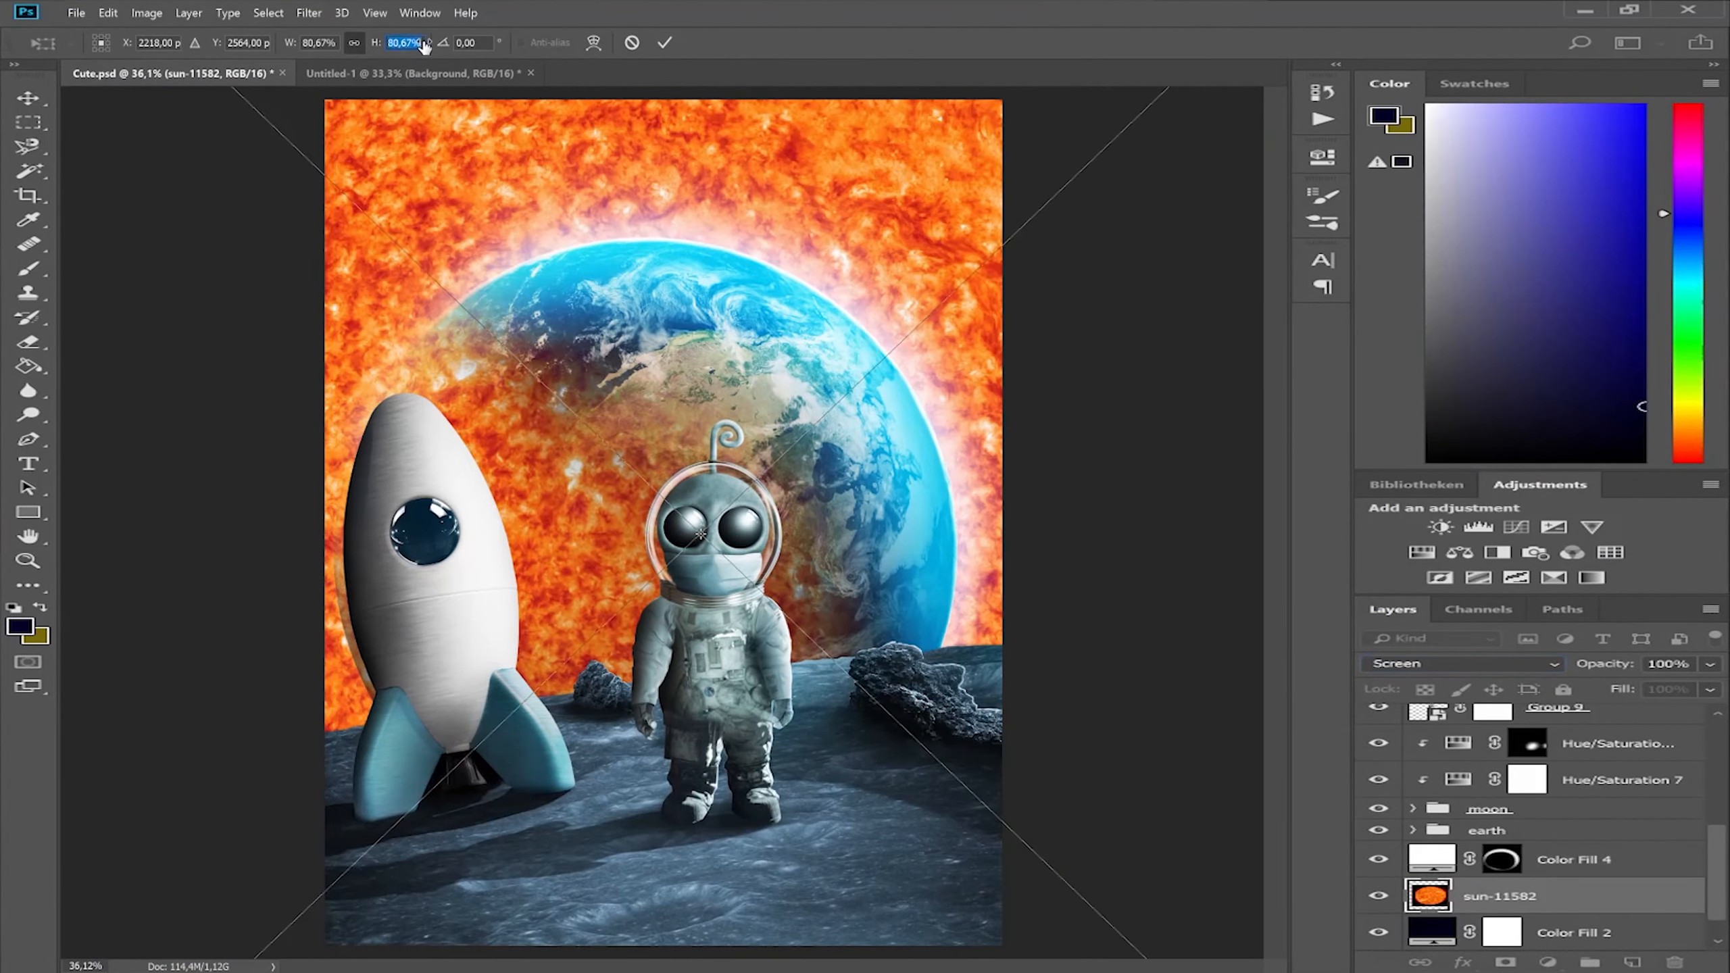
Reposition the sun light behind the Earth's upper-right edge.
left_click_drag(750, 307, 1064, 254)
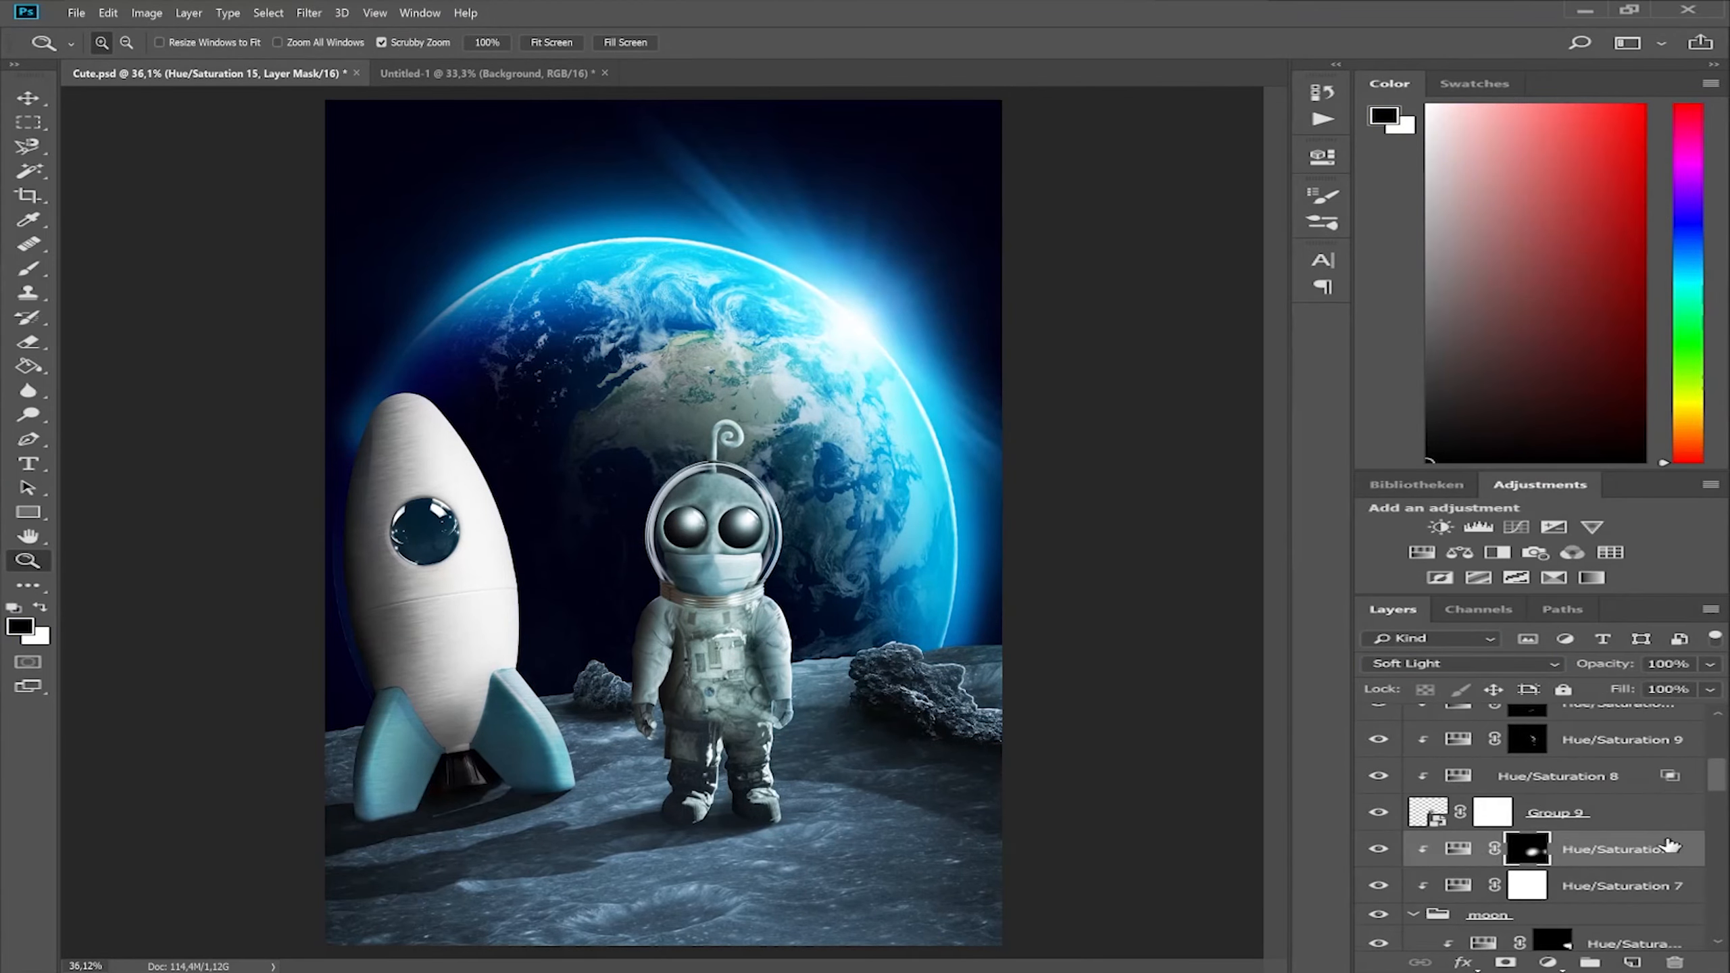
scroll(1649, 859, "down", 3)
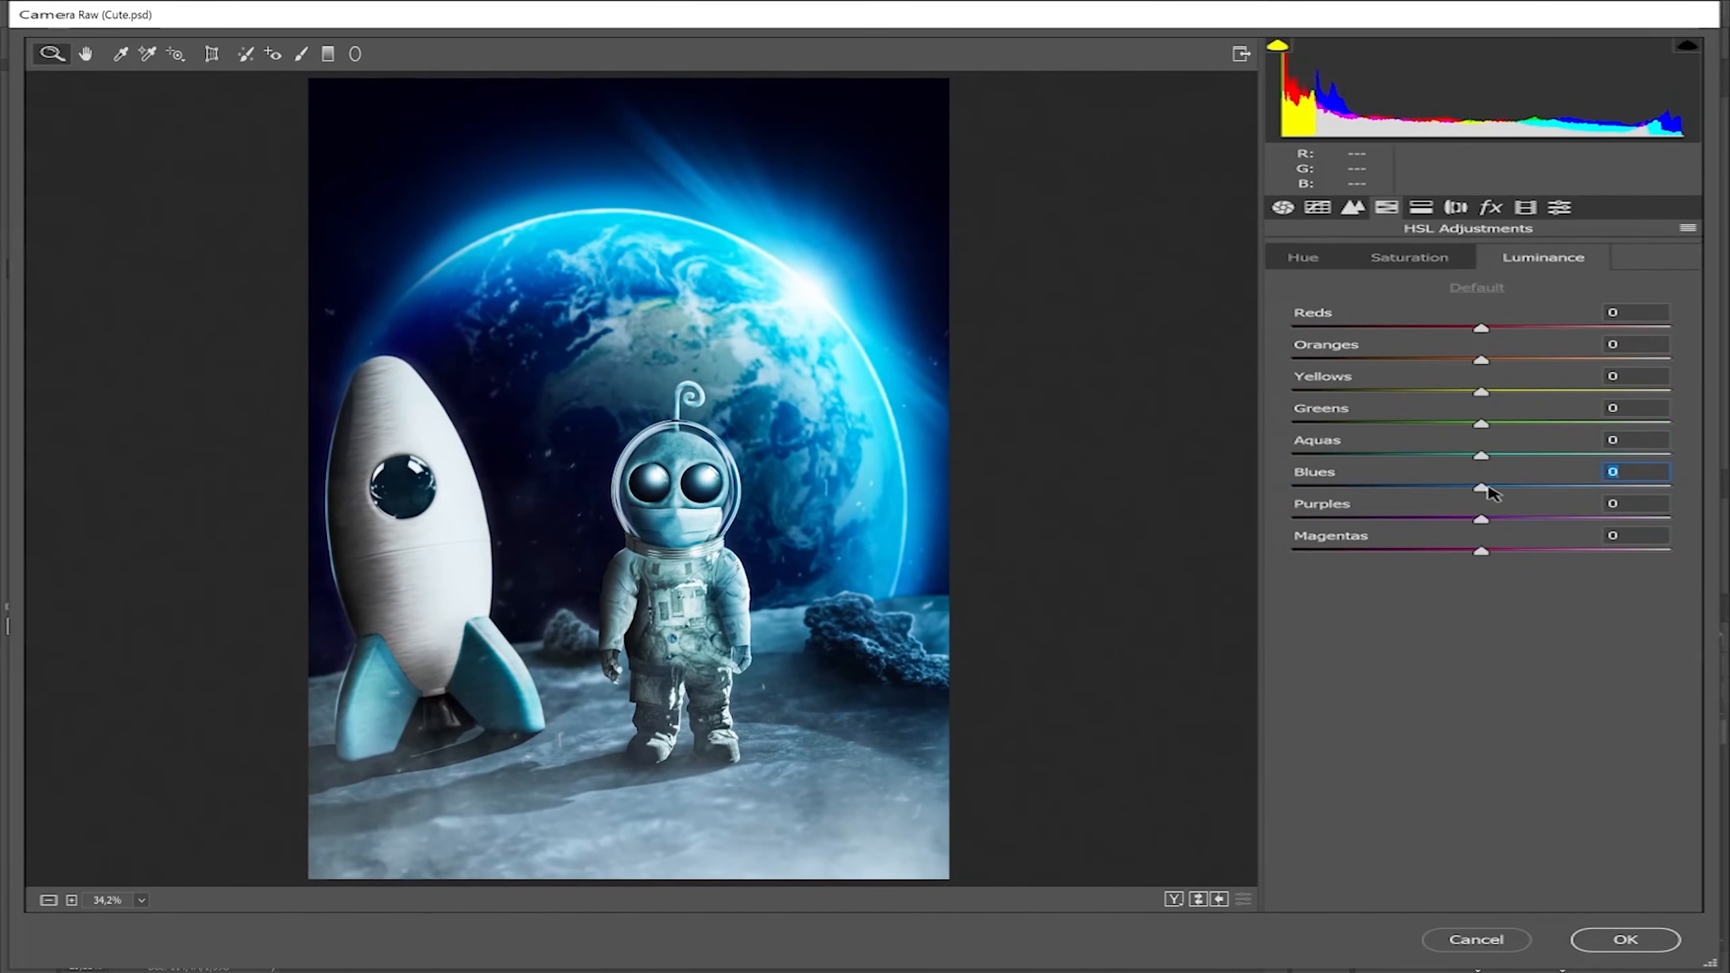
Raise the Blues luminance slightly in the Camera Raw HSL adjustments and open the Calibration settings.
left_click_drag(1488, 486, 1503, 488)
left_click(1422, 209)
left_click(1525, 208)
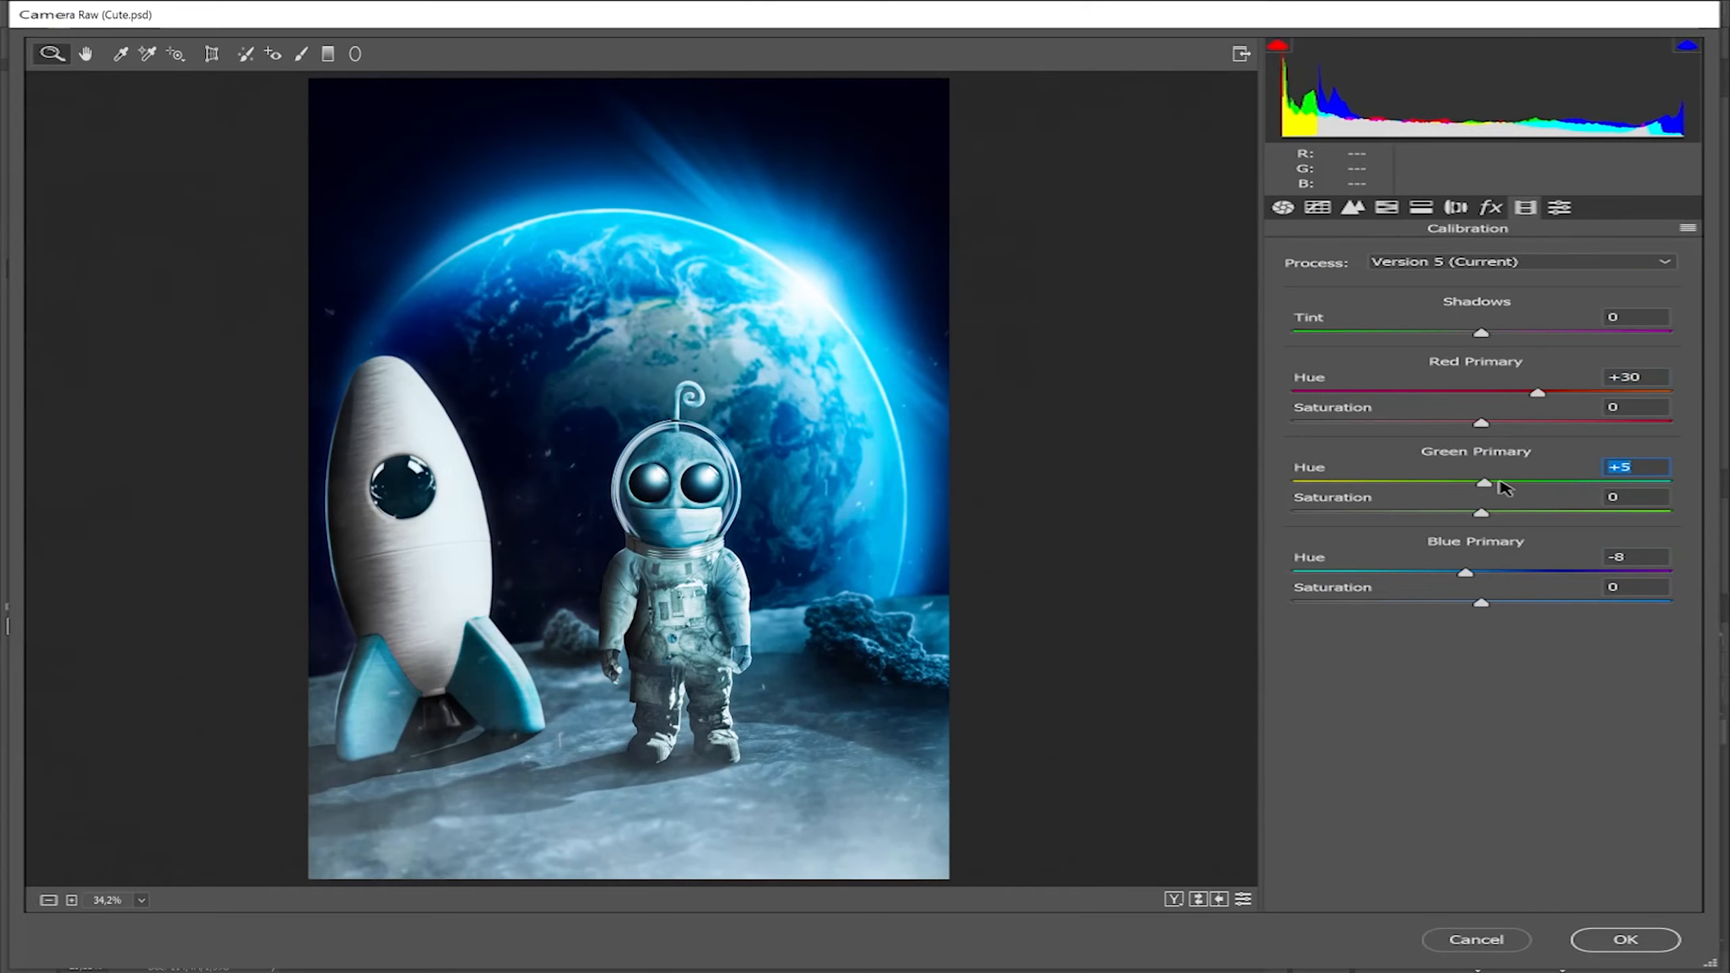